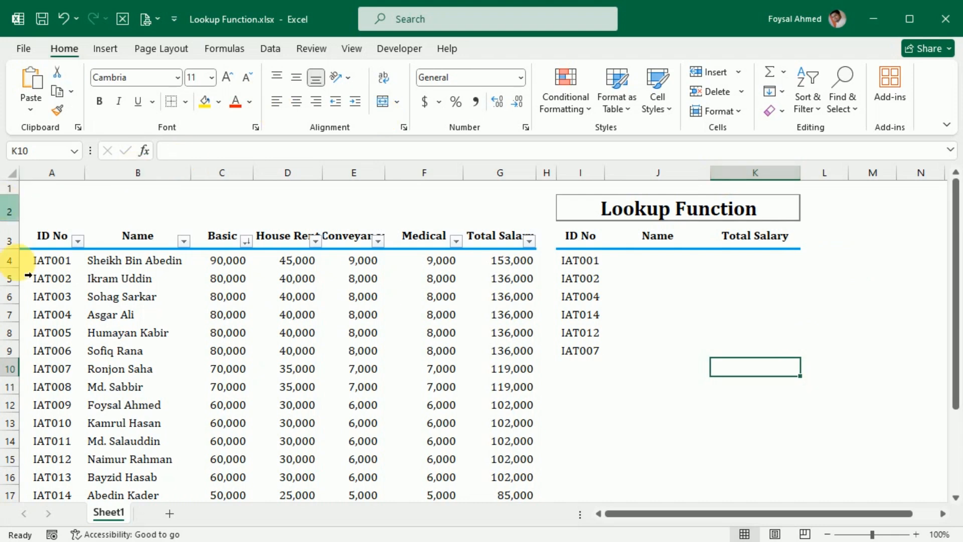
# Examine the salary table's column headings and the lookup table's ID list with its empty Name and Total Salary columns.
pyautogui.click(59, 242)
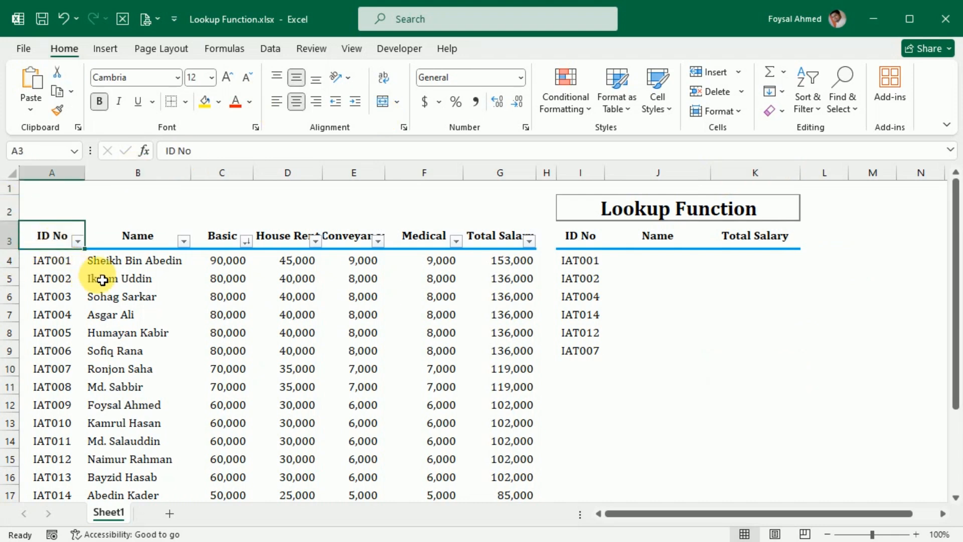
pyautogui.click(104, 261)
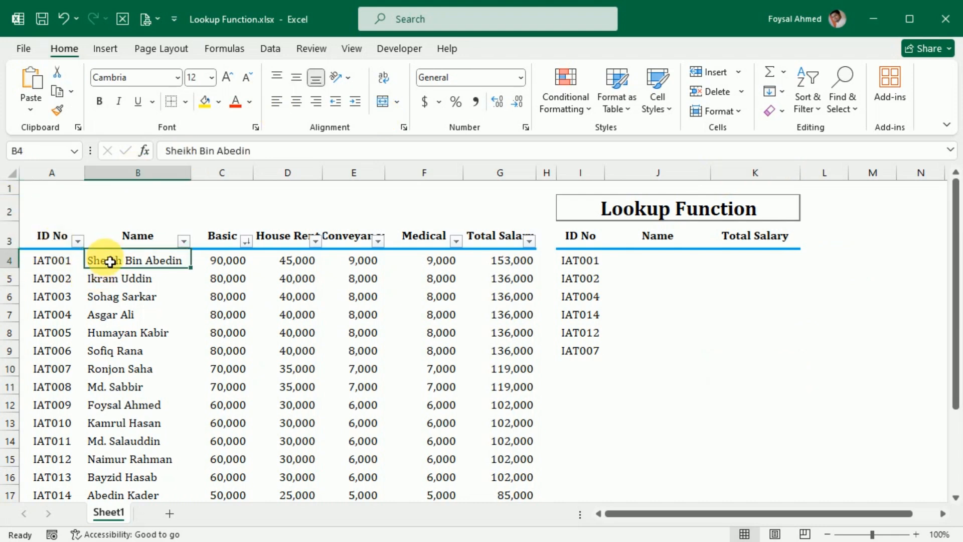
pyautogui.click(230, 267)
pyautogui.click(319, 239)
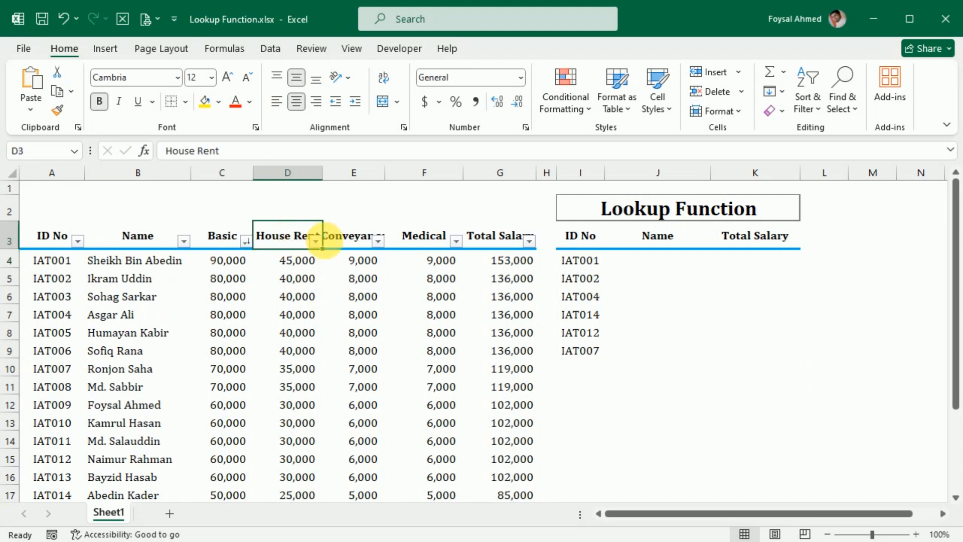
pyautogui.click(333, 241)
pyautogui.click(427, 245)
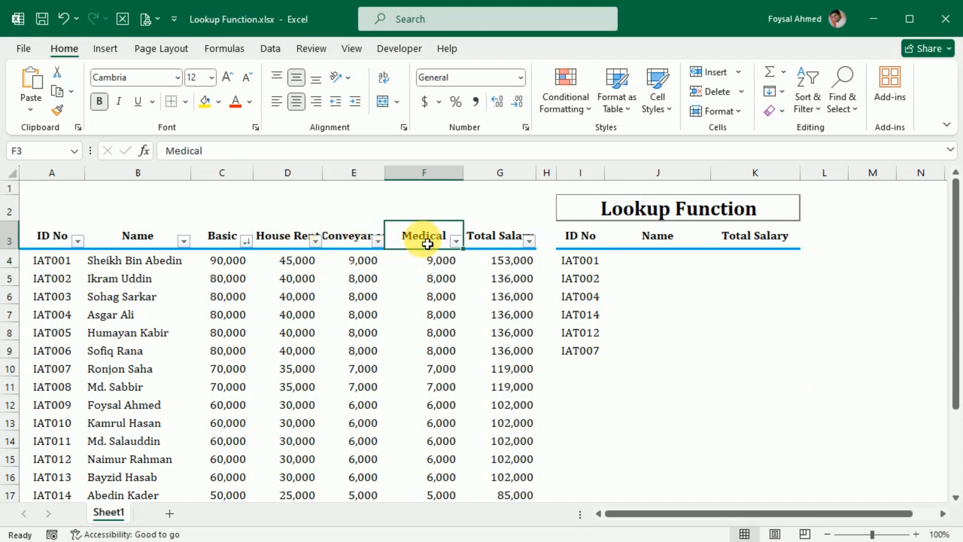
pyautogui.click(484, 240)
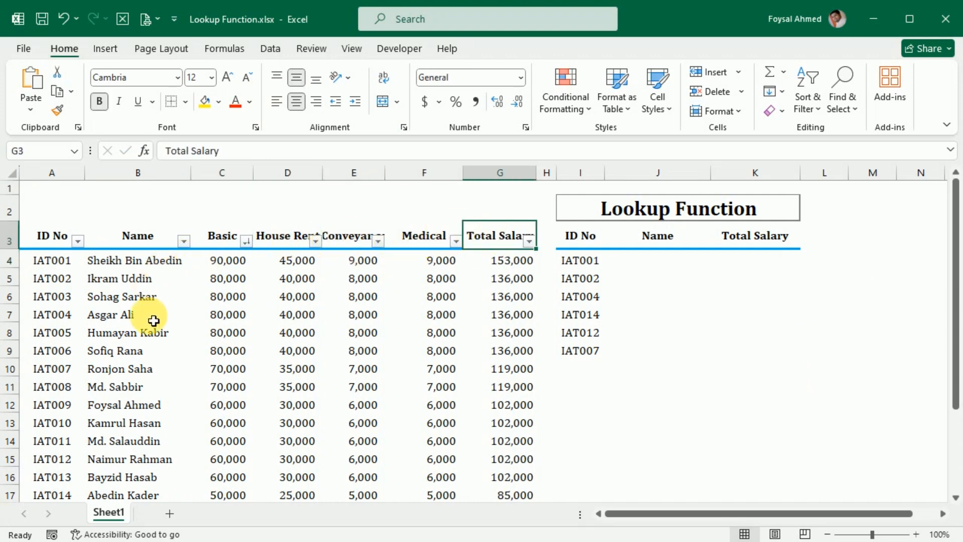
pyautogui.click(590, 262)
pyautogui.click(587, 296)
pyautogui.click(590, 350)
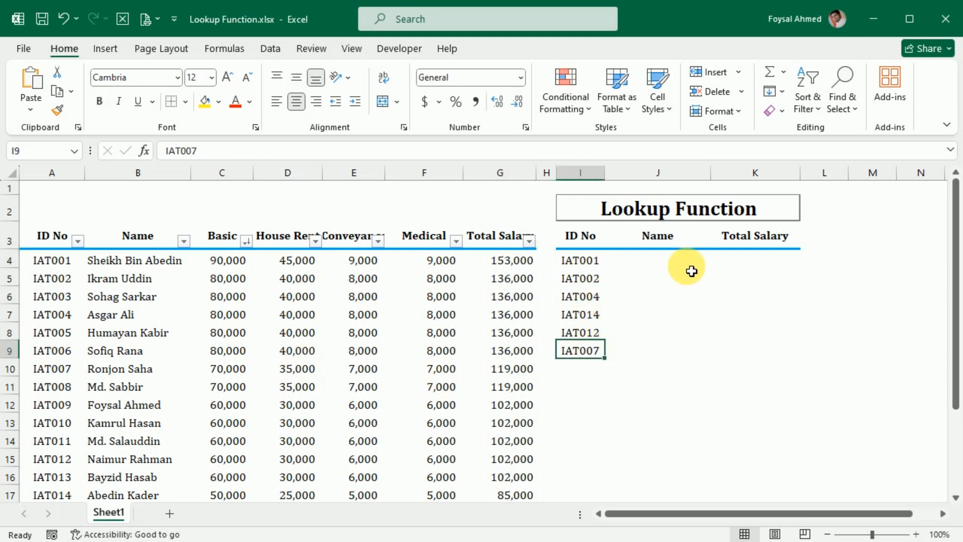
pyautogui.click(669, 262)
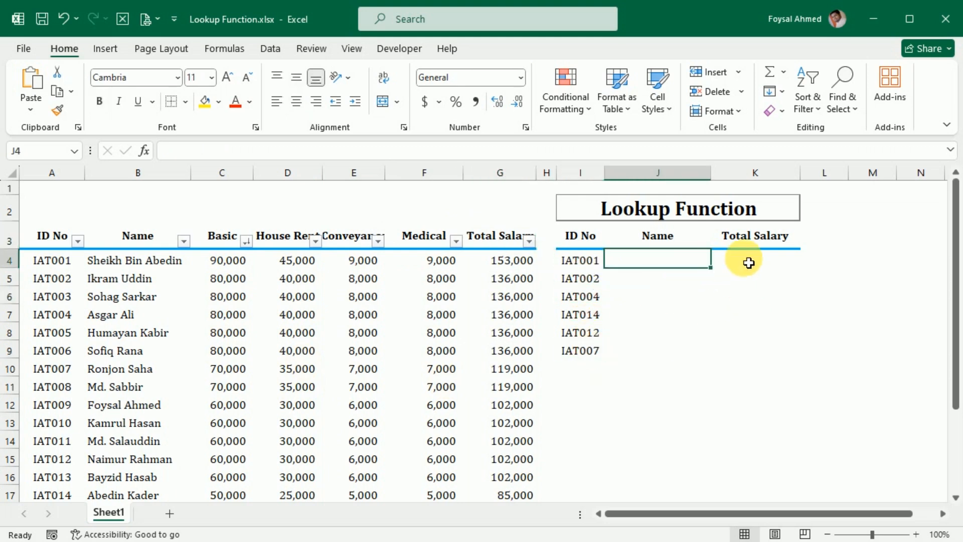
pyautogui.click(755, 260)
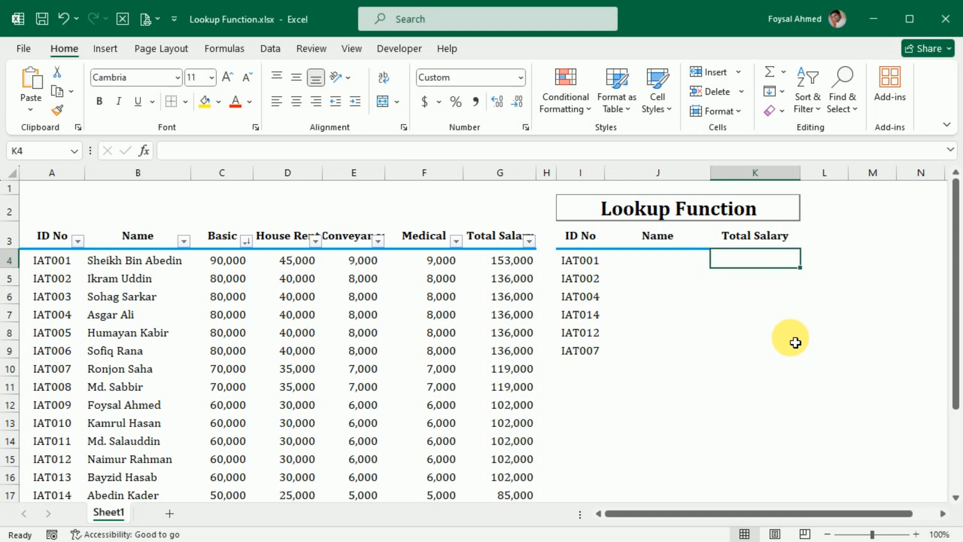
# Enter the formula =LOOKUP(I4,A4:A23) in cell J4 of the lookup table's Name column.
pyautogui.click(654, 262)
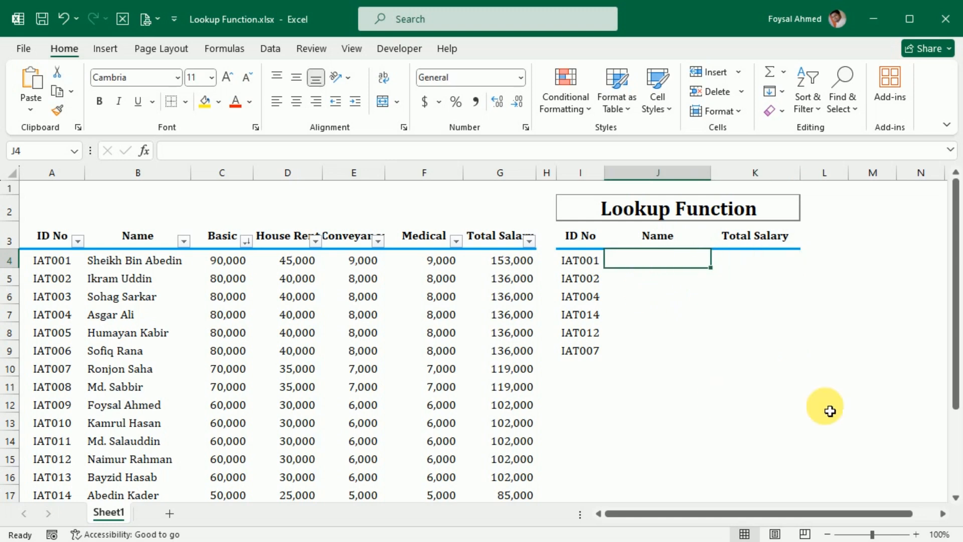
pyautogui.write('=')
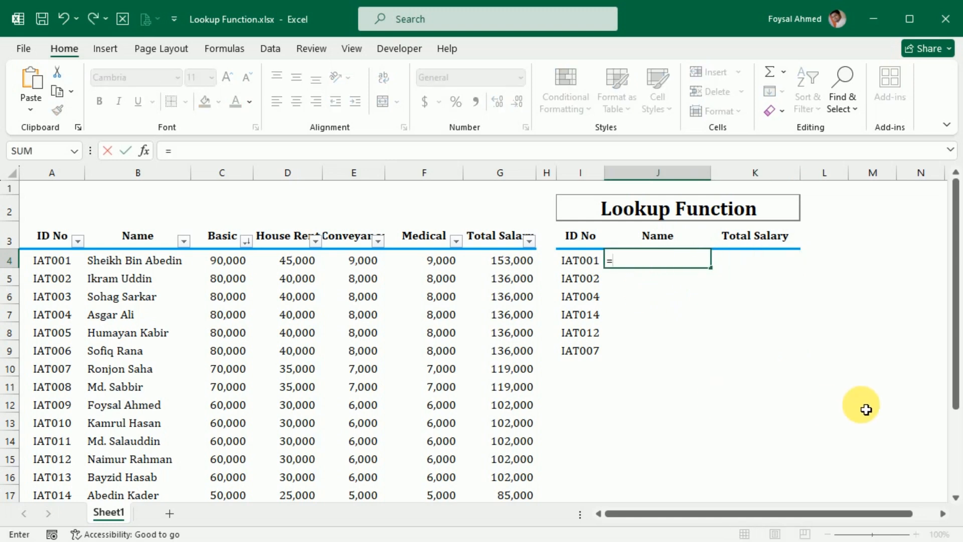
pyautogui.write('loo')
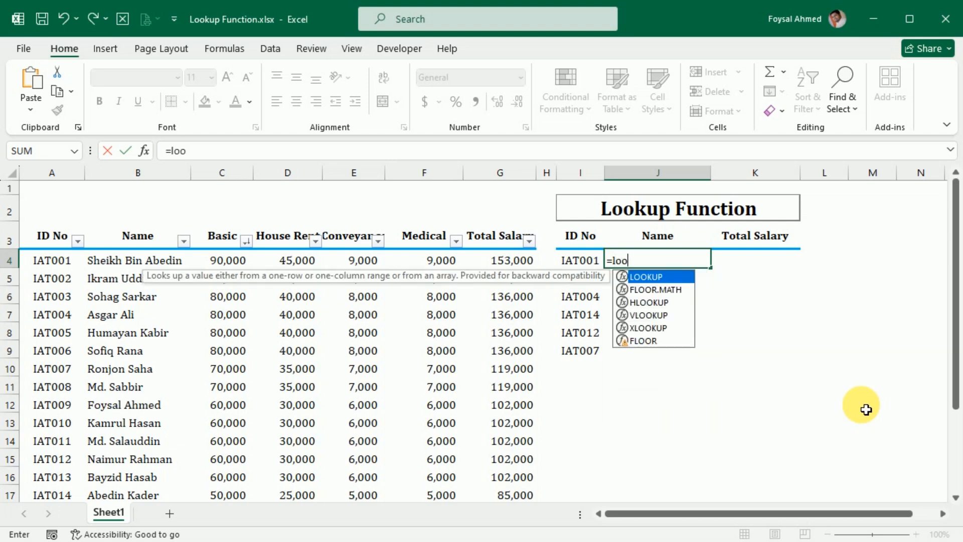
pyautogui.press('Tab')
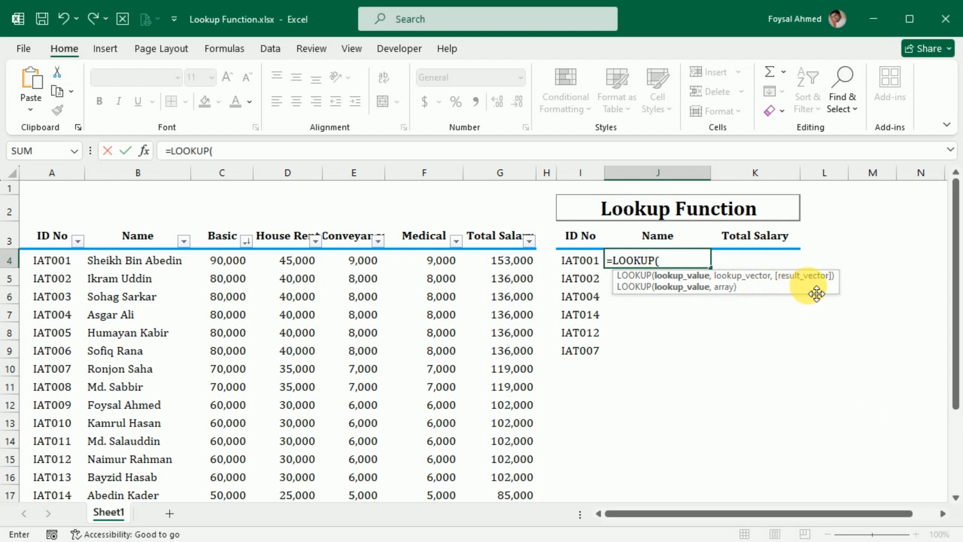
pyautogui.click(584, 265)
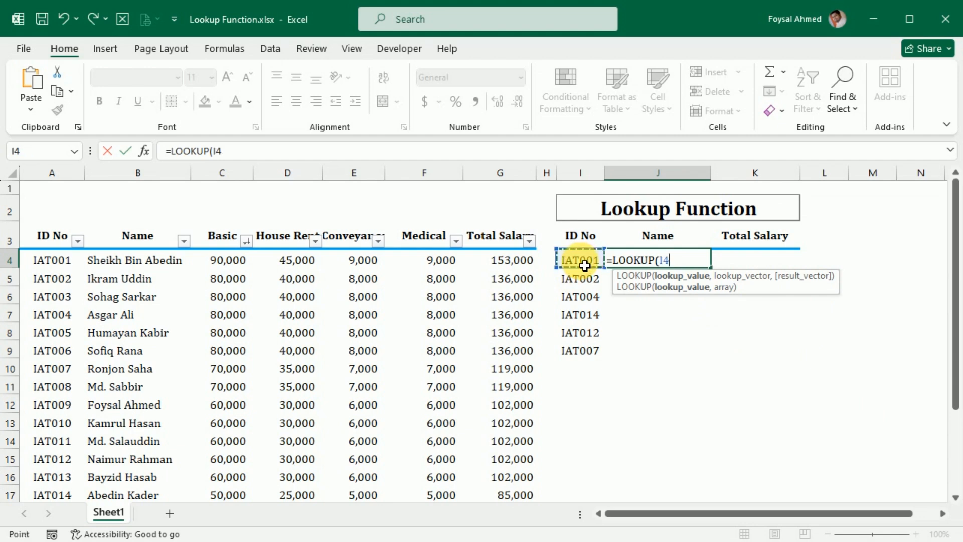
pyautogui.write(',')
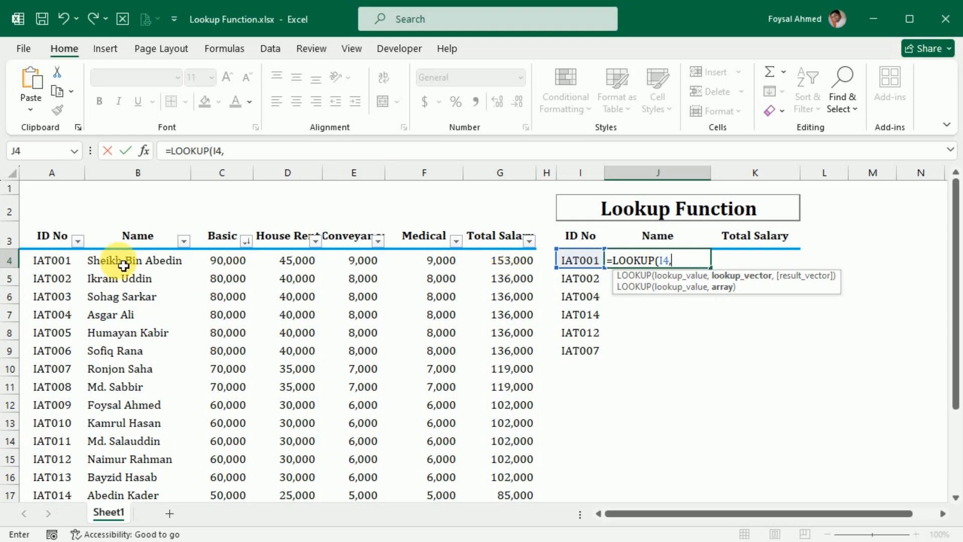
pyautogui.click(53, 264)
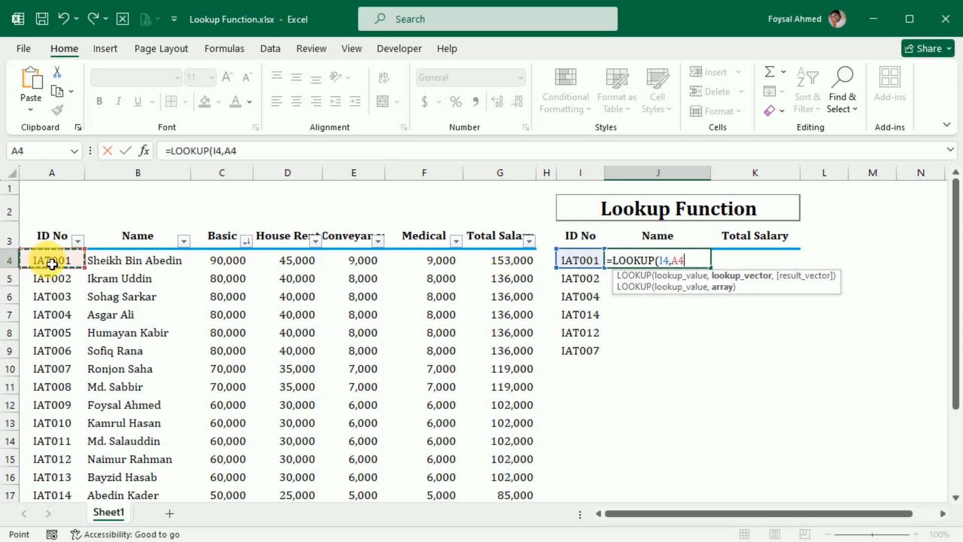
pyautogui.moveTo(52, 265); pyautogui.dragTo(56, 483)
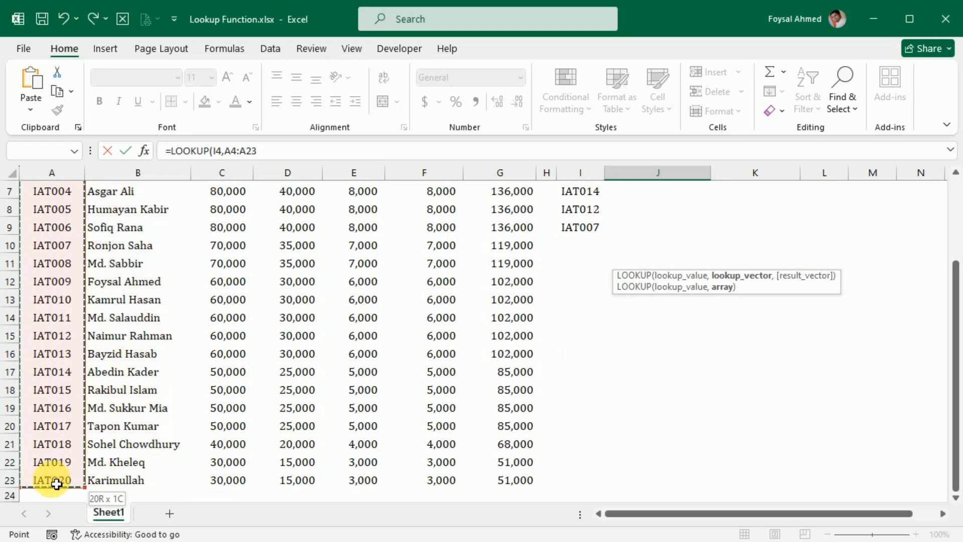
pyautogui.press('Return')
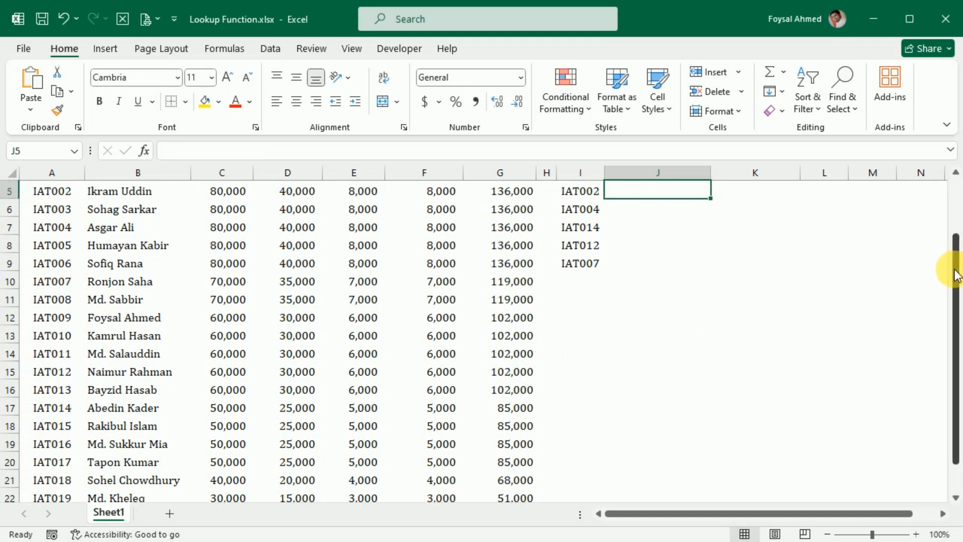
pyautogui.moveTo(954, 268); pyautogui.dragTo(952, 204)
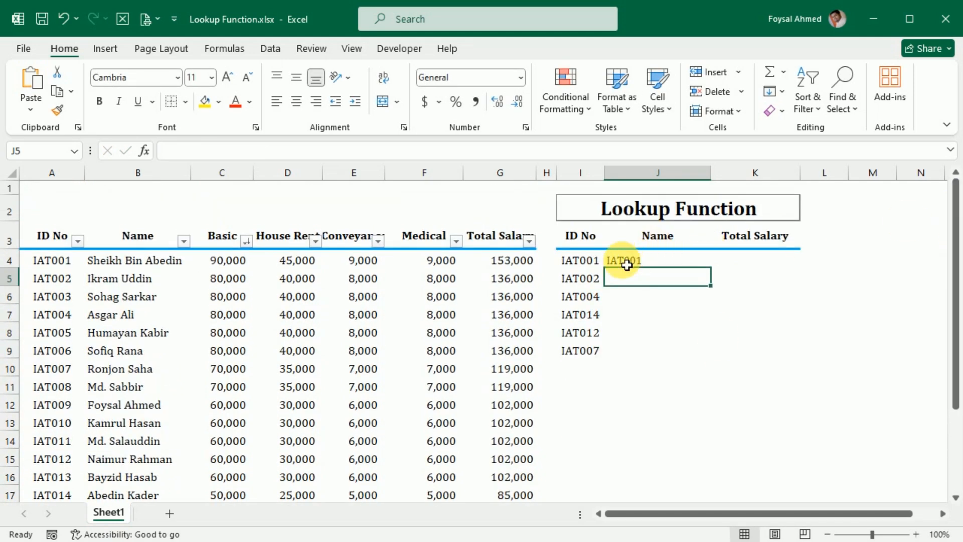
# Change the lookup range in J4's formula to the name column, B4:B23.
pyautogui.click(625, 263)
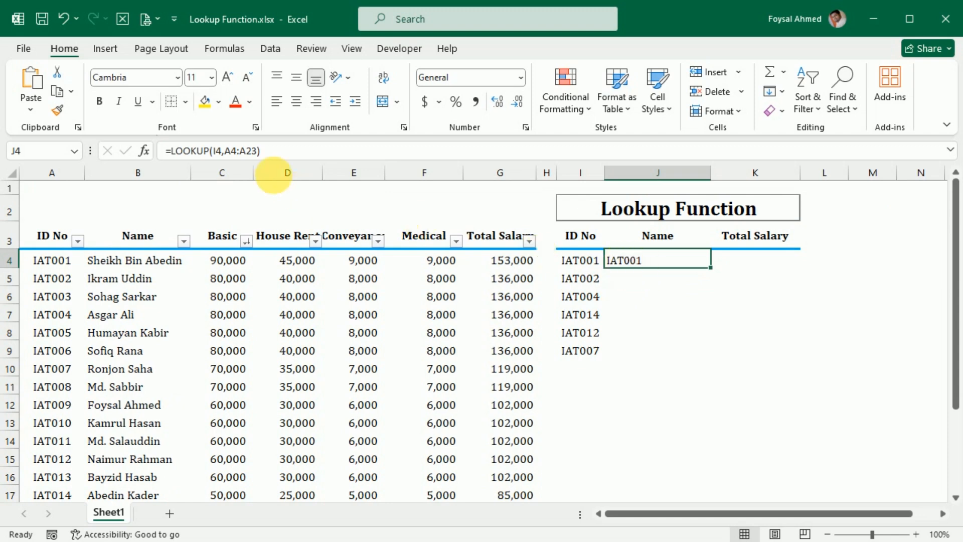
pyautogui.moveTo(224, 151); pyautogui.dragTo(258, 152)
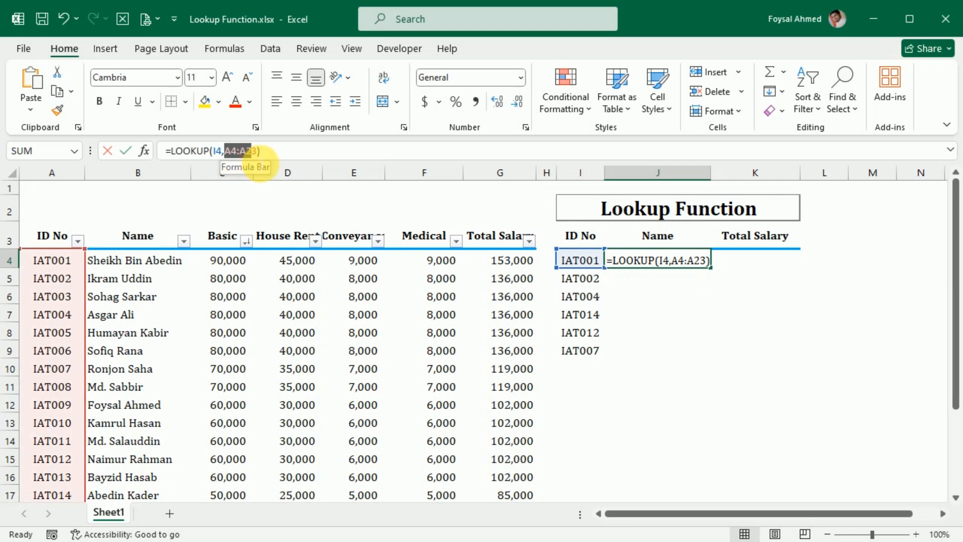
pyautogui.moveTo(154, 262); pyautogui.dragTo(108, 484)
pyautogui.press('Return')
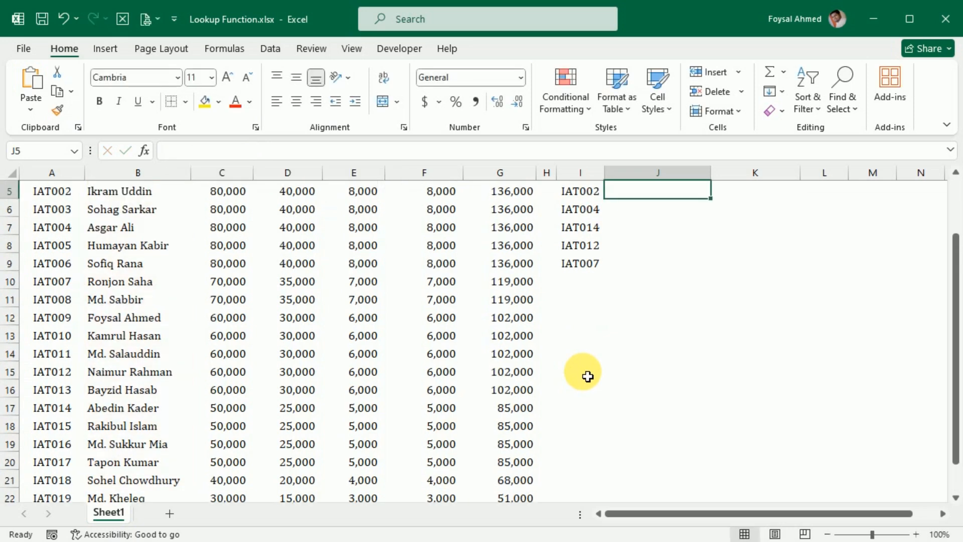
pyautogui.moveTo(958, 261); pyautogui.dragTo(953, 204)
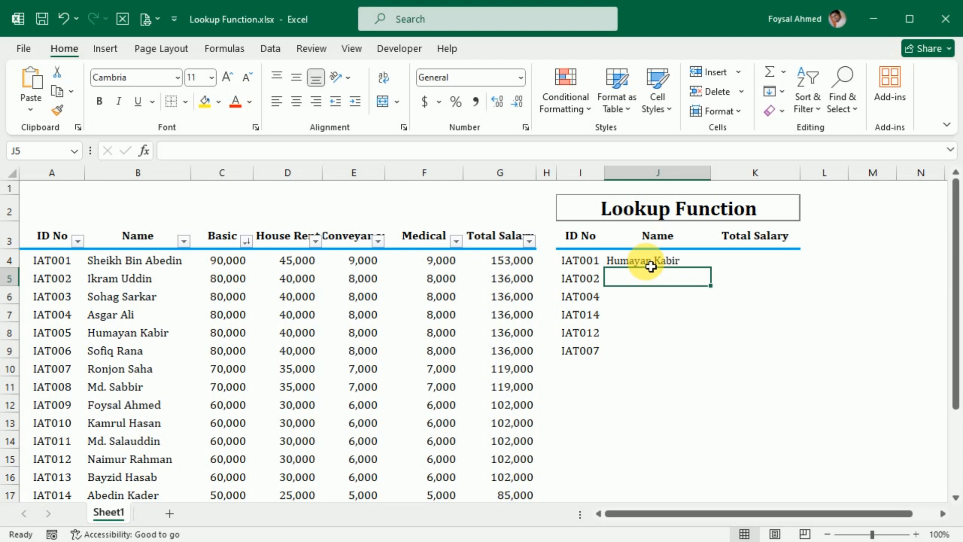
# Review the formula in J4 and compare its result with the ID and name in row 4 of the salary table.
pyautogui.doubleClick(650, 265)
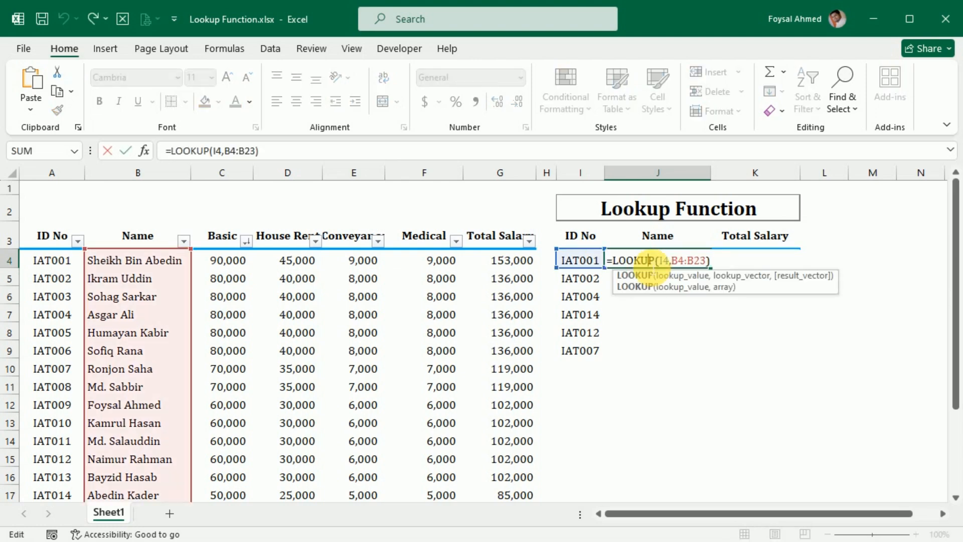
pyautogui.press('Return')
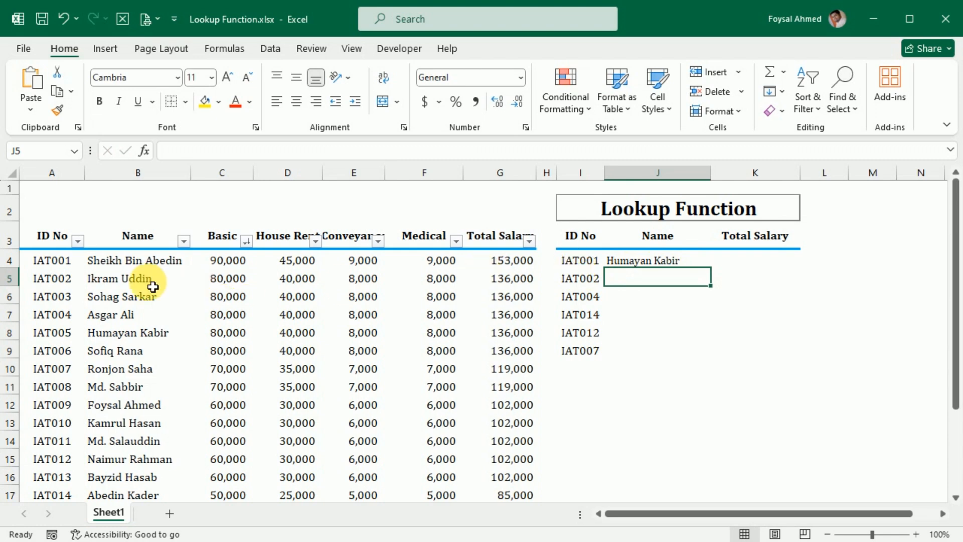
pyautogui.click(59, 260)
pyautogui.click(118, 264)
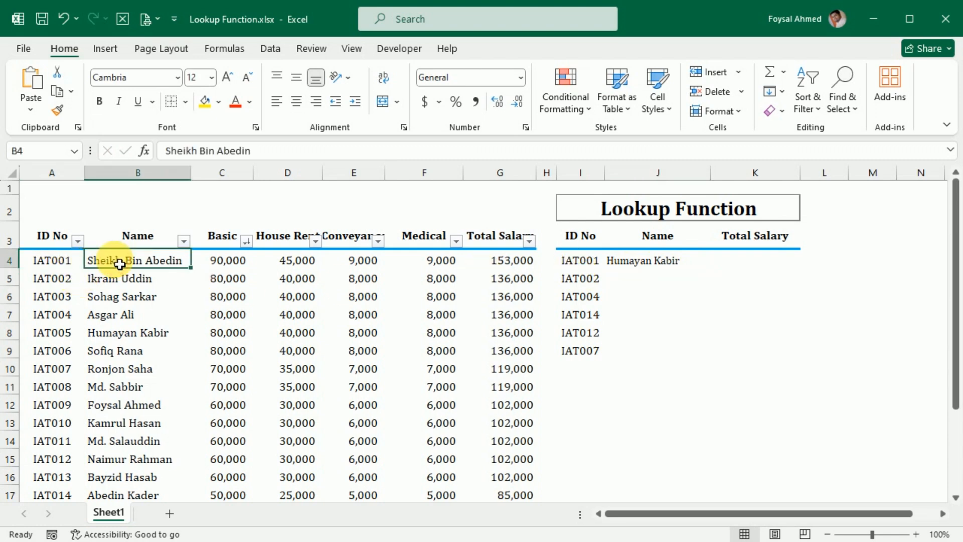
pyautogui.moveTo(953, 226); pyautogui.dragTo(955, 231)
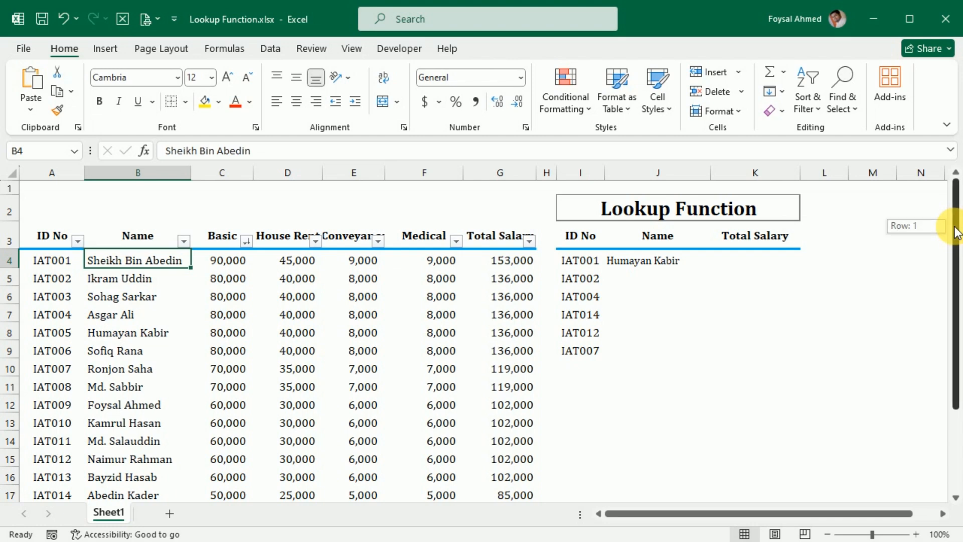
# Edit J4's formula to cover both the ID and name columns, making it =LOOKUP(I4,A4:B23).
pyautogui.click(666, 267)
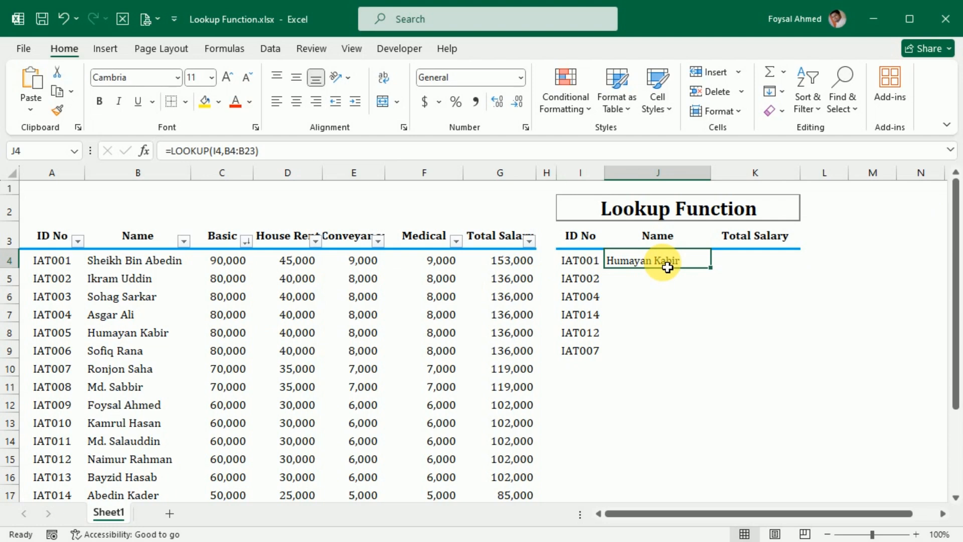
pyautogui.doubleClick(667, 267)
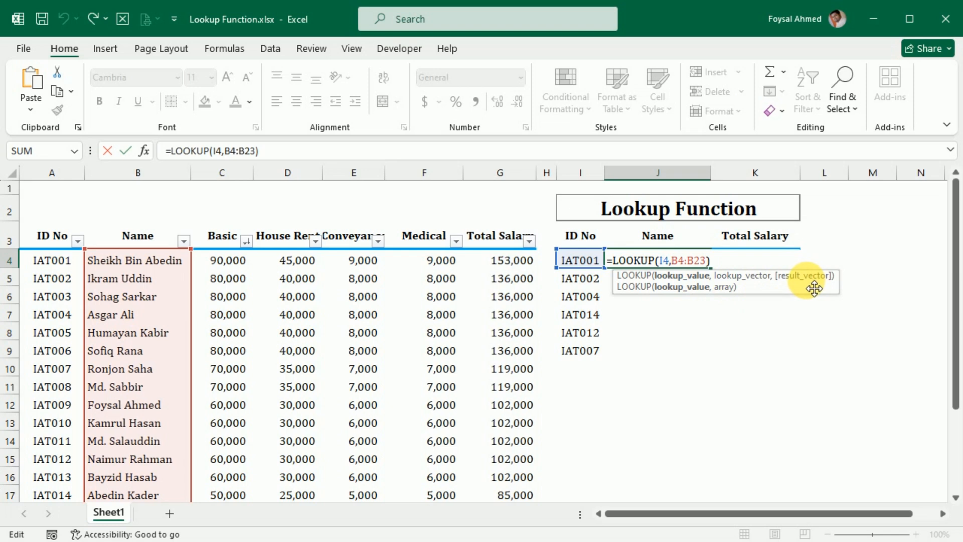
pyautogui.click(318, 150)
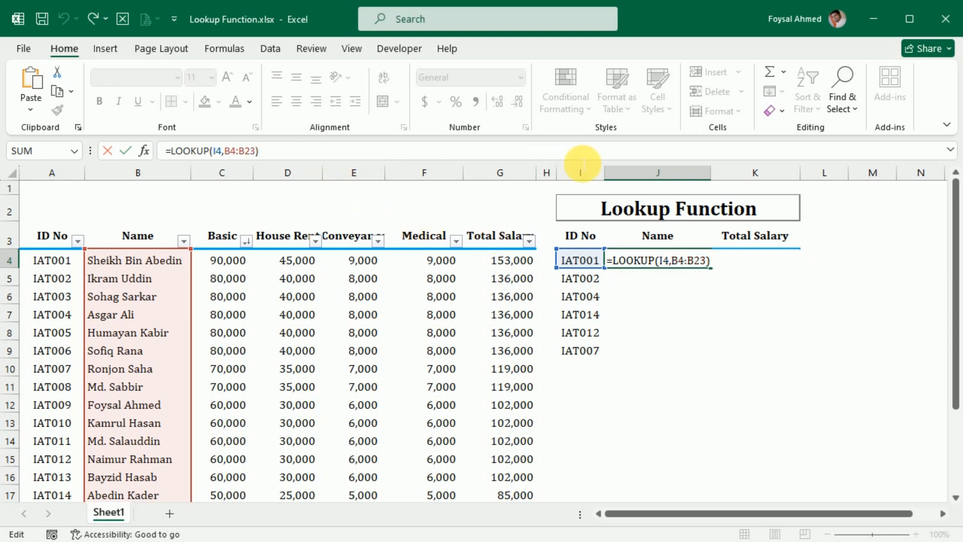
pyautogui.press('BackSpace')
pyautogui.write(',')
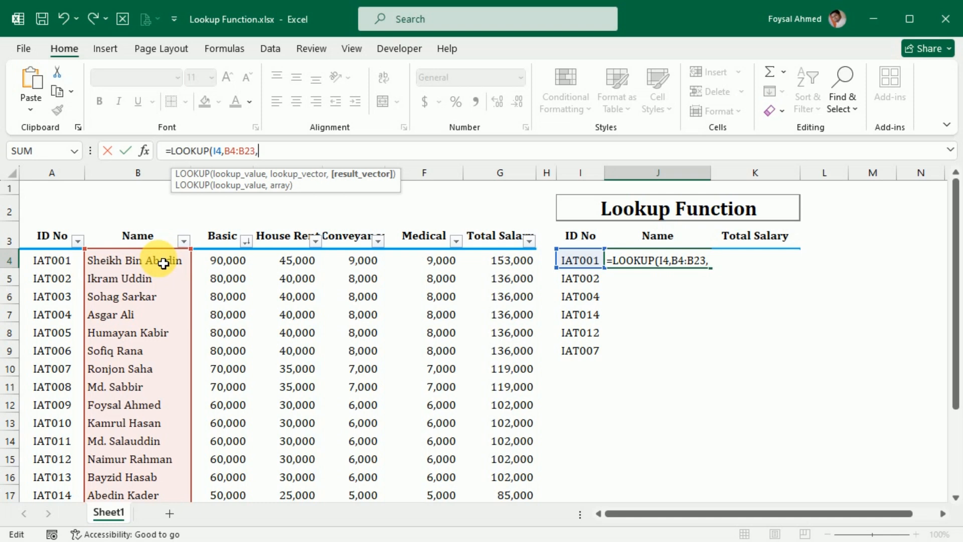
pyautogui.doubleClick(228, 151)
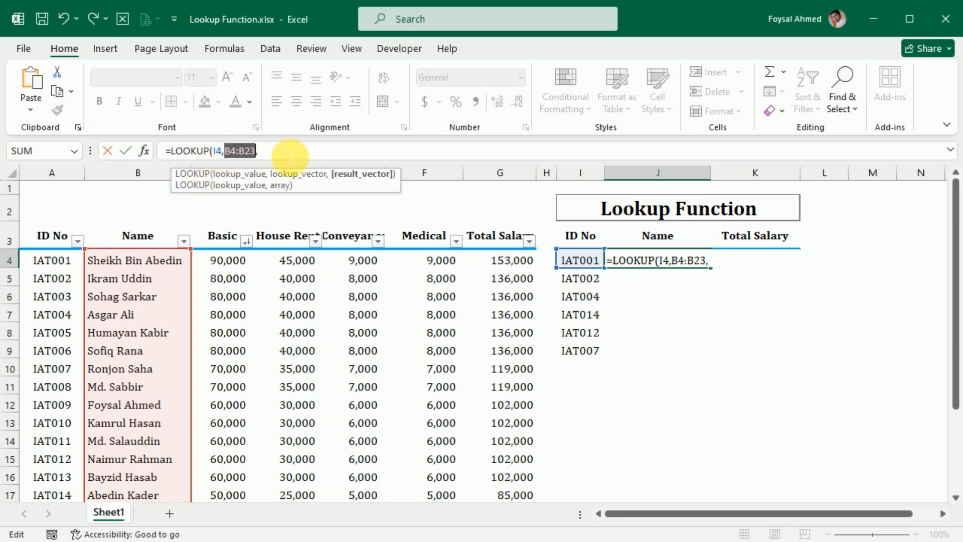
pyautogui.moveTo(59, 261); pyautogui.dragTo(149, 471)
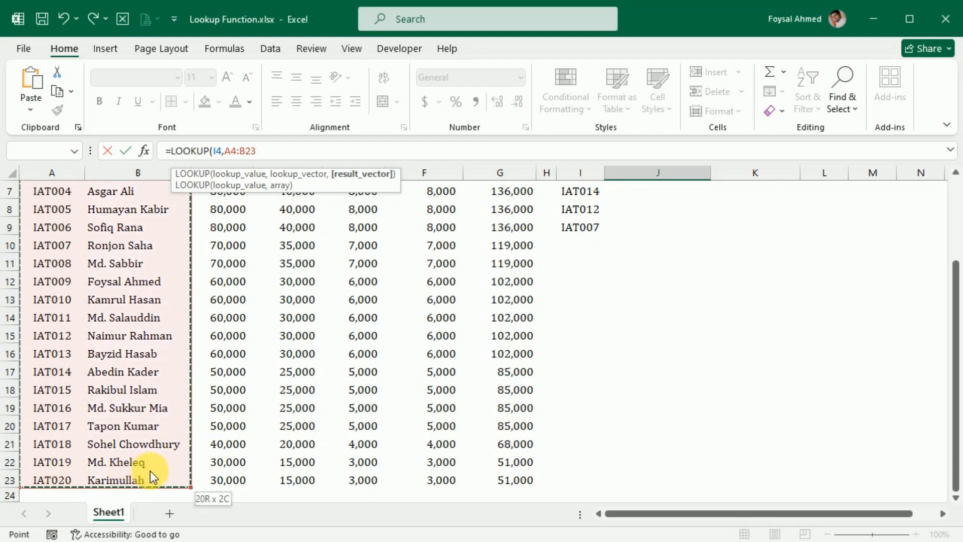
pyautogui.press('Return')
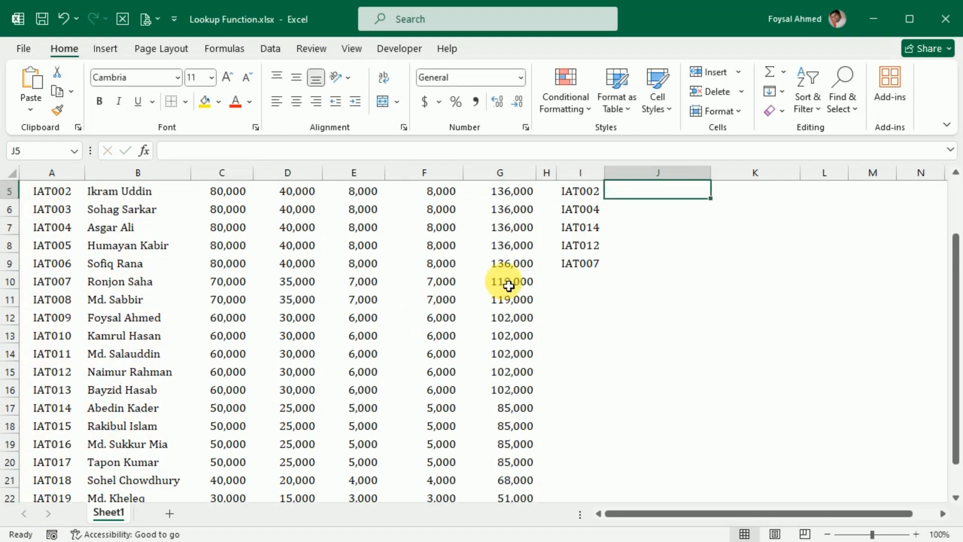
pyautogui.moveTo(955, 256); pyautogui.dragTo(955, 189)
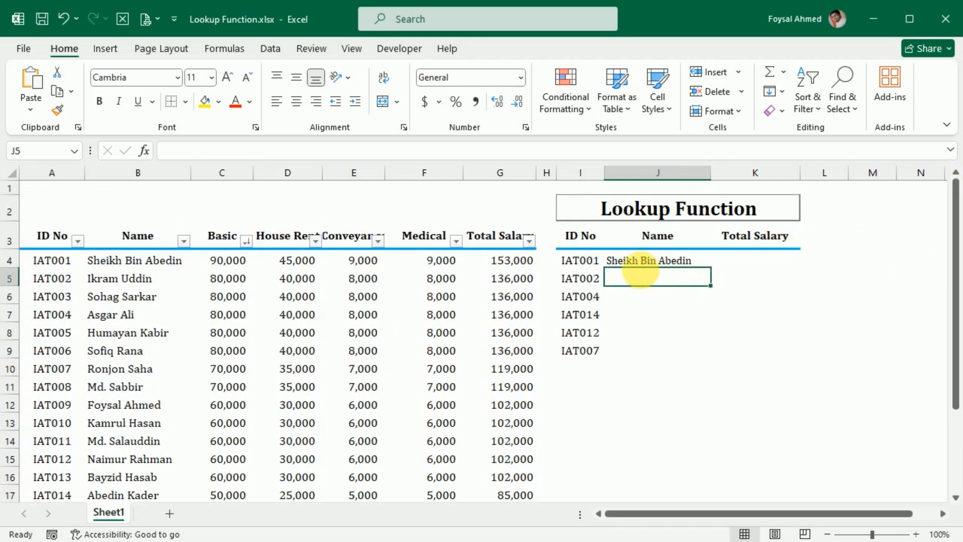
pyautogui.click(651, 268)
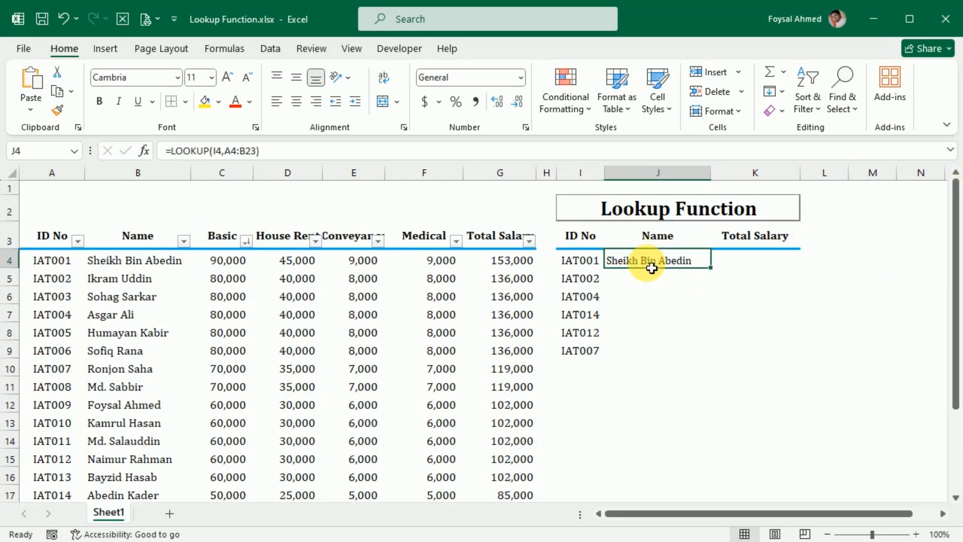
# Review the lookup value and lookup range arguments of the LOOKUP formula in J4.
pyautogui.doubleClick(651, 268)
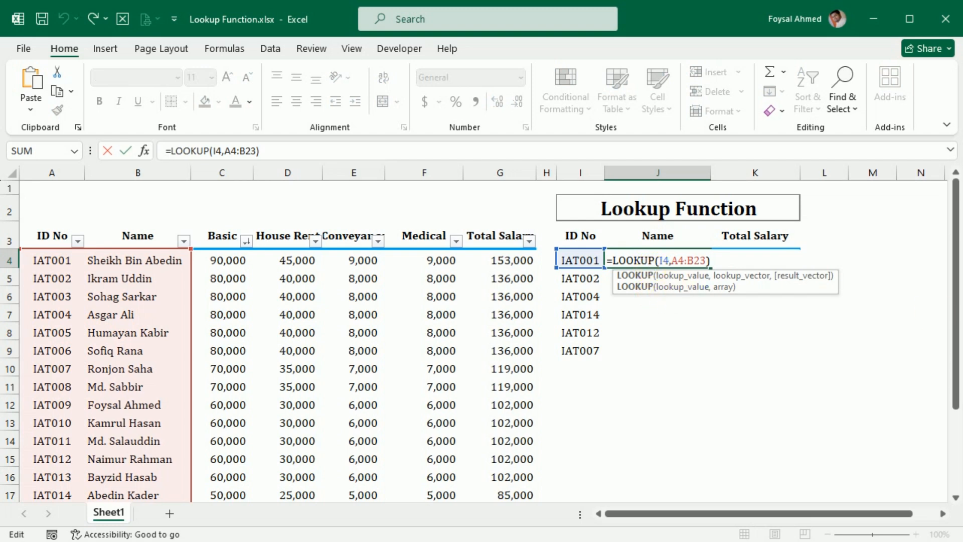
pyautogui.press('Right')
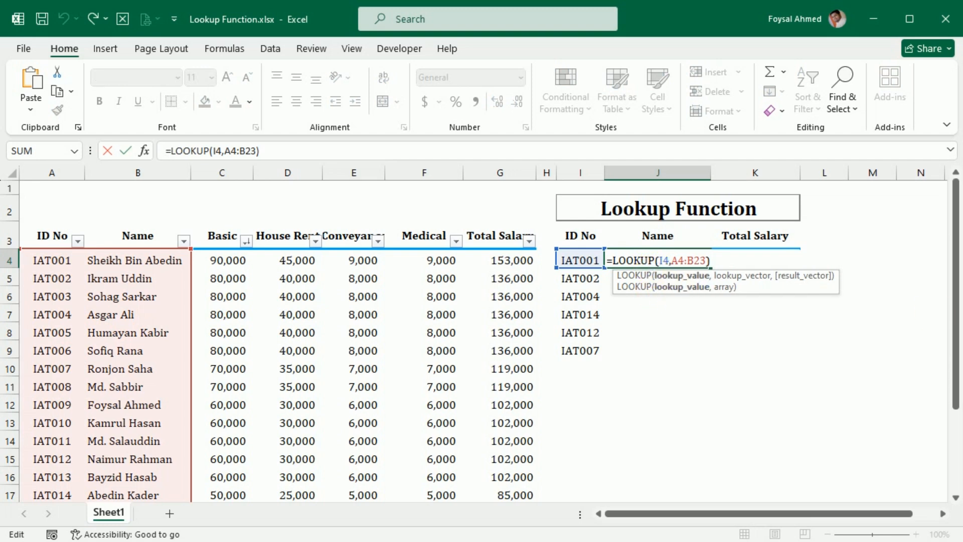
pyautogui.press('Right')
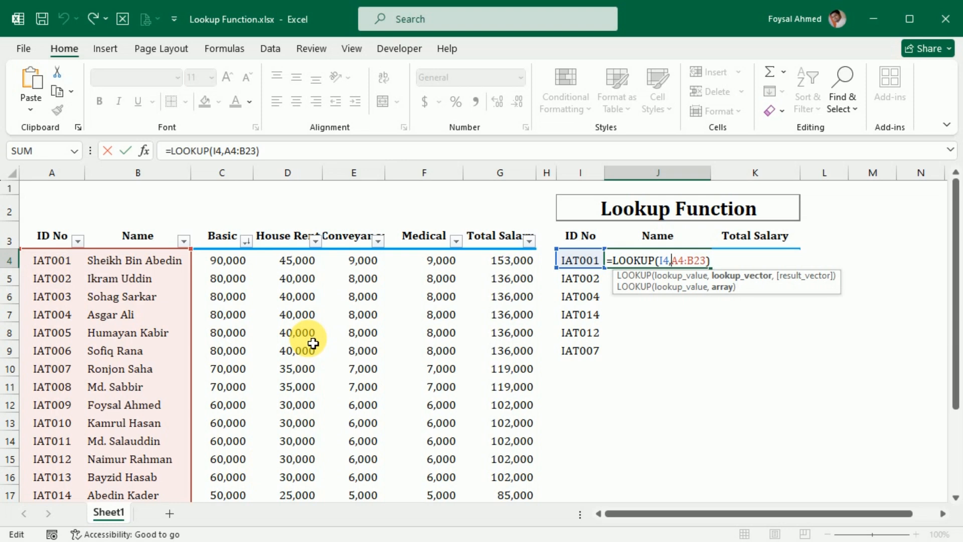
pyautogui.press('Return')
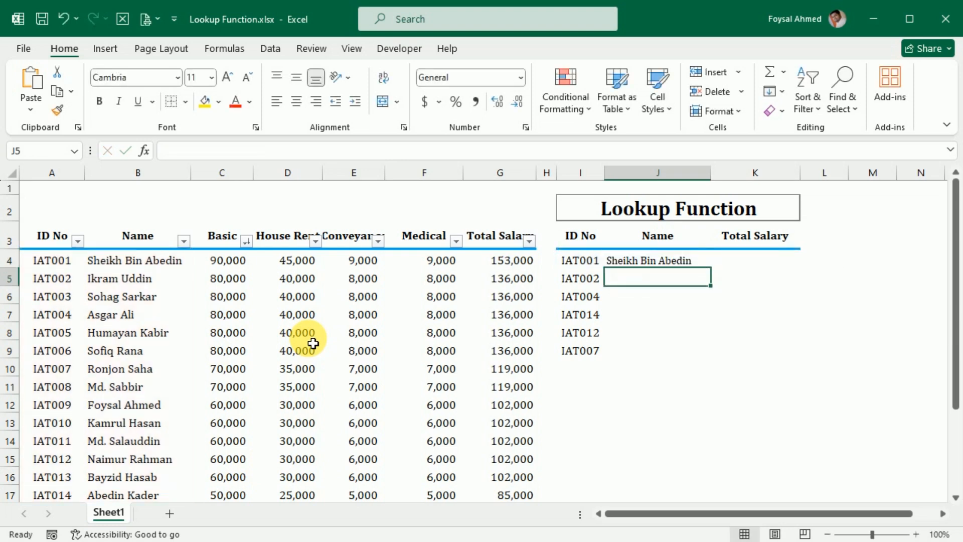
pyautogui.click(638, 266)
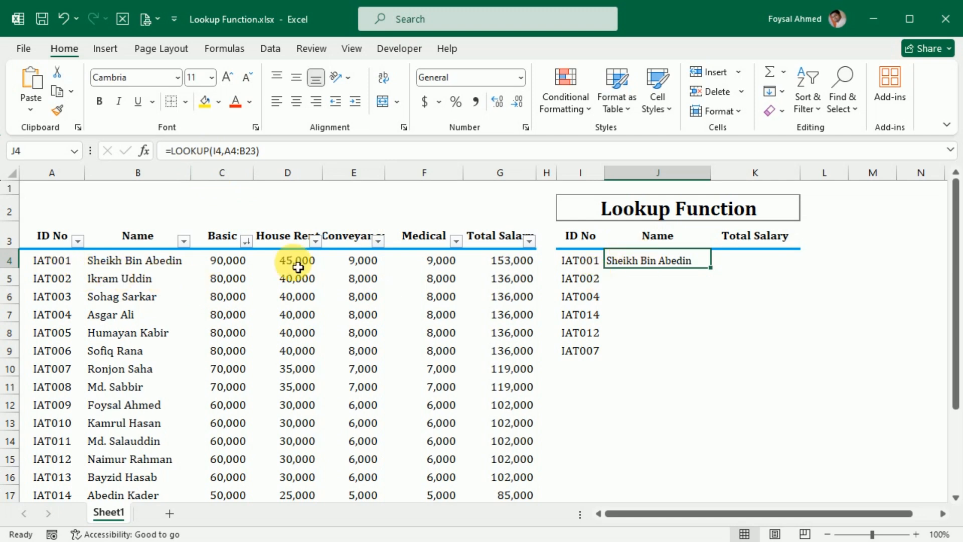
# Extend the lookup array in J4's formula to the whole salary table, making it =LOOKUP(I4,A4:G23).
pyautogui.doubleClick(631, 259)
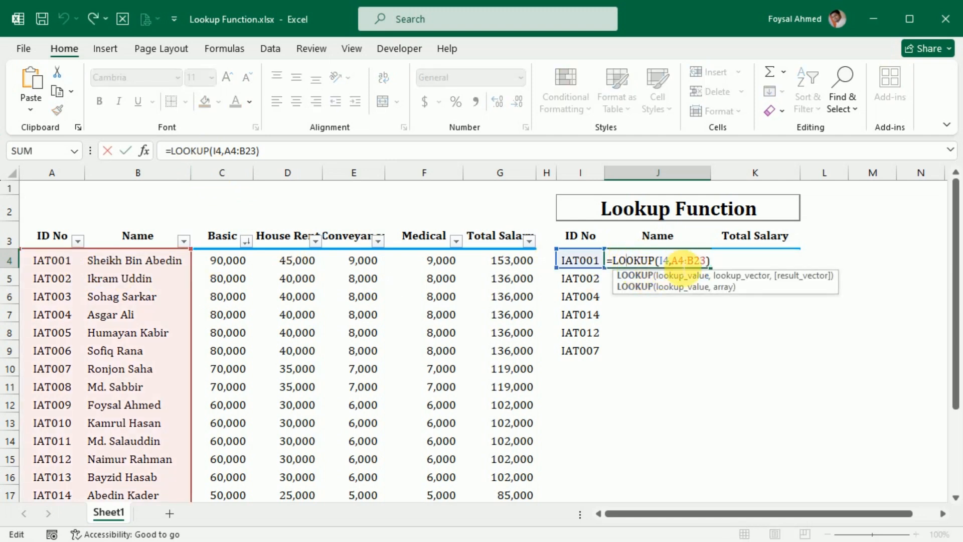
pyautogui.moveTo(679, 262); pyautogui.dragTo(776, 272)
pyautogui.press('BackSpace')
pyautogui.press('BackSpace')
pyautogui.press('BackSpace')
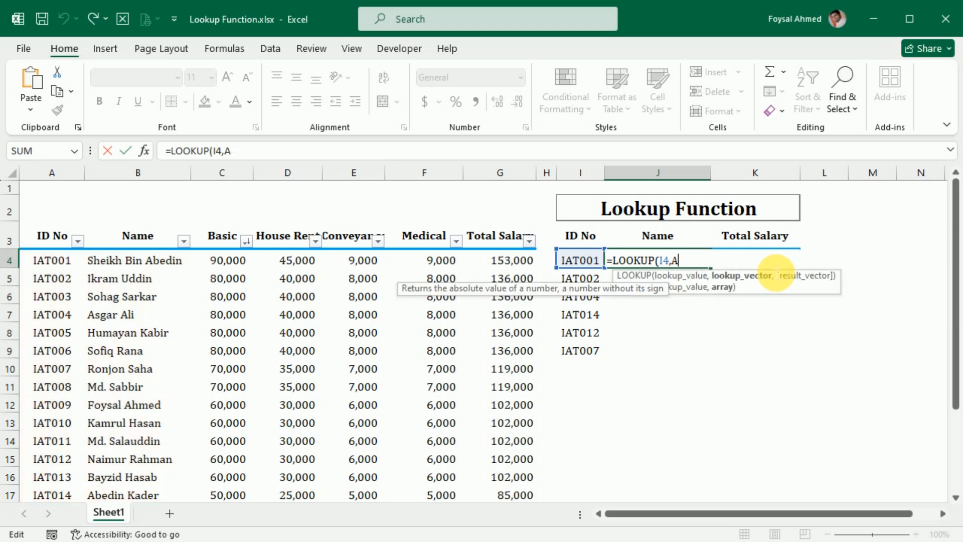
pyautogui.write(',')
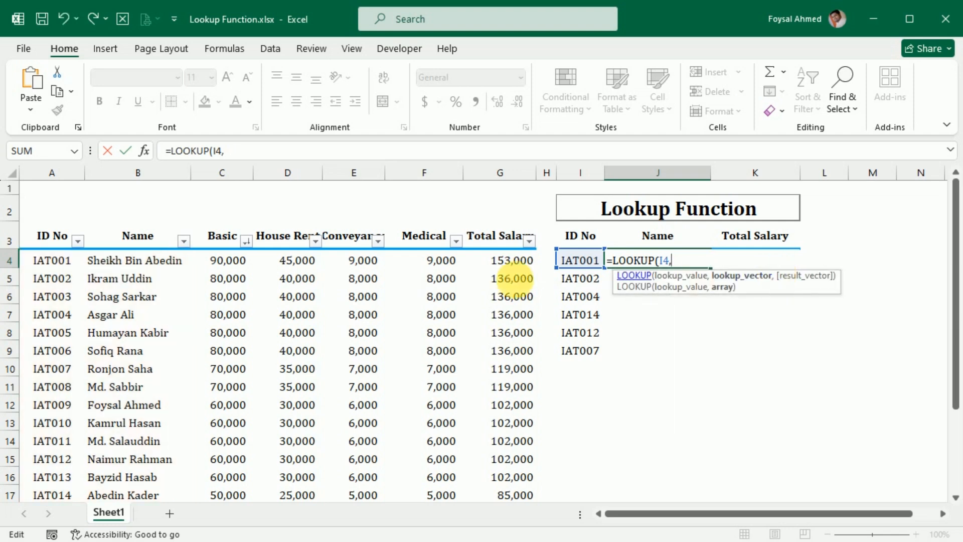
pyautogui.moveTo(39, 260); pyautogui.dragTo(542, 461)
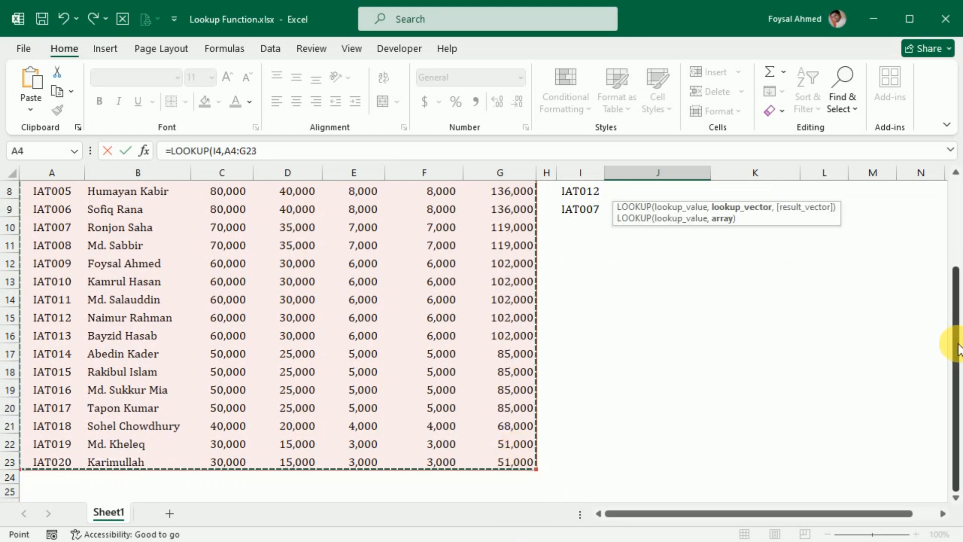
pyautogui.moveTo(957, 344); pyautogui.dragTo(935, 206)
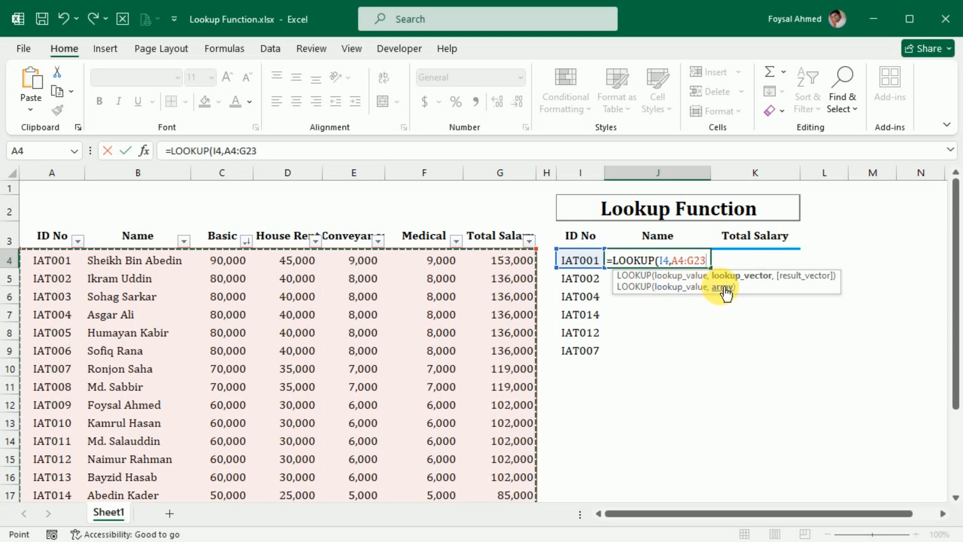
pyautogui.press('Return')
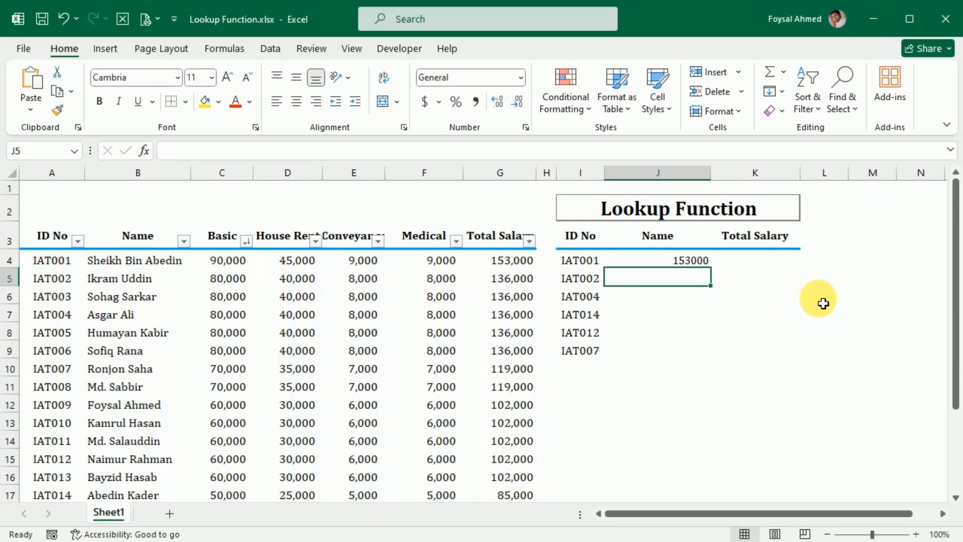
# Compare J4's result with the total salary in G4 and the Name heading, and recheck the array in J4's formula.
pyautogui.click(518, 262)
pyautogui.click(687, 262)
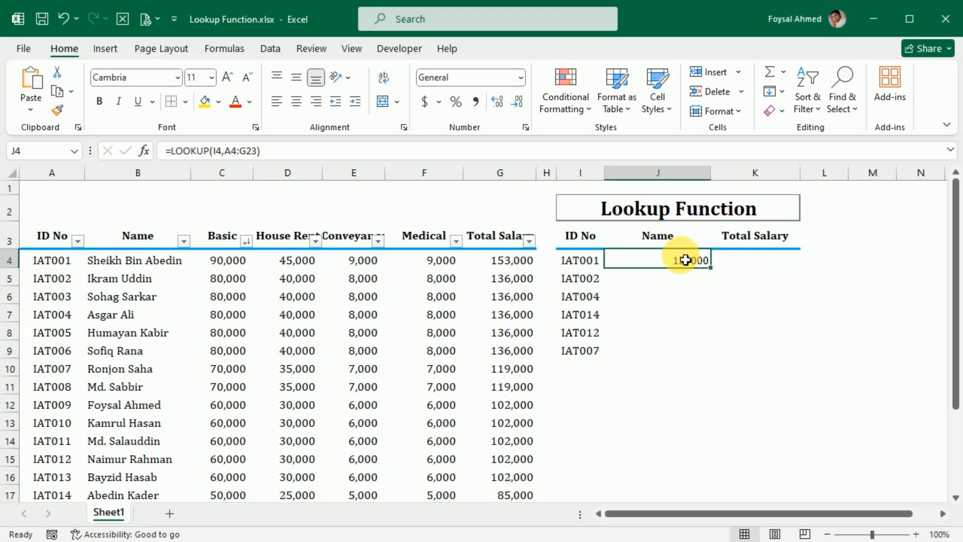
pyautogui.click(667, 246)
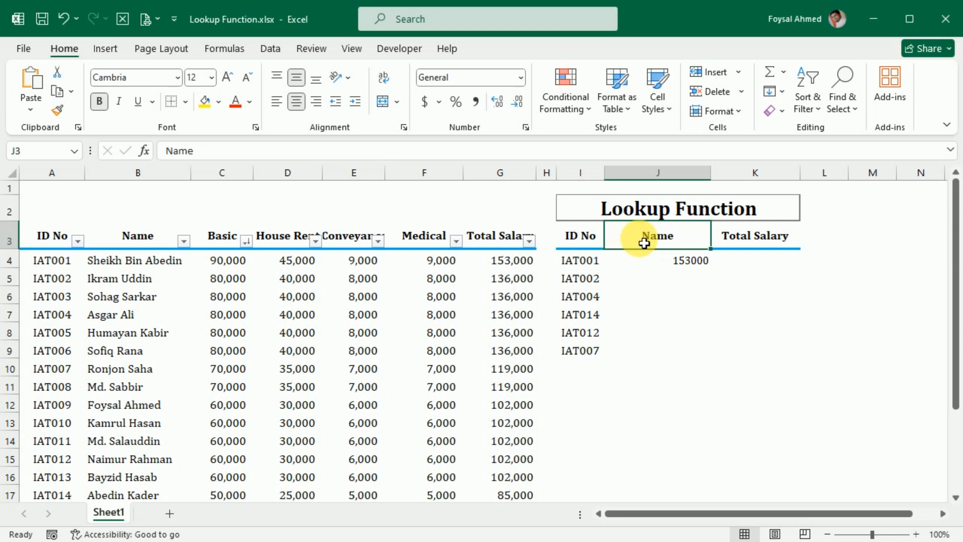
pyautogui.doubleClick(689, 266)
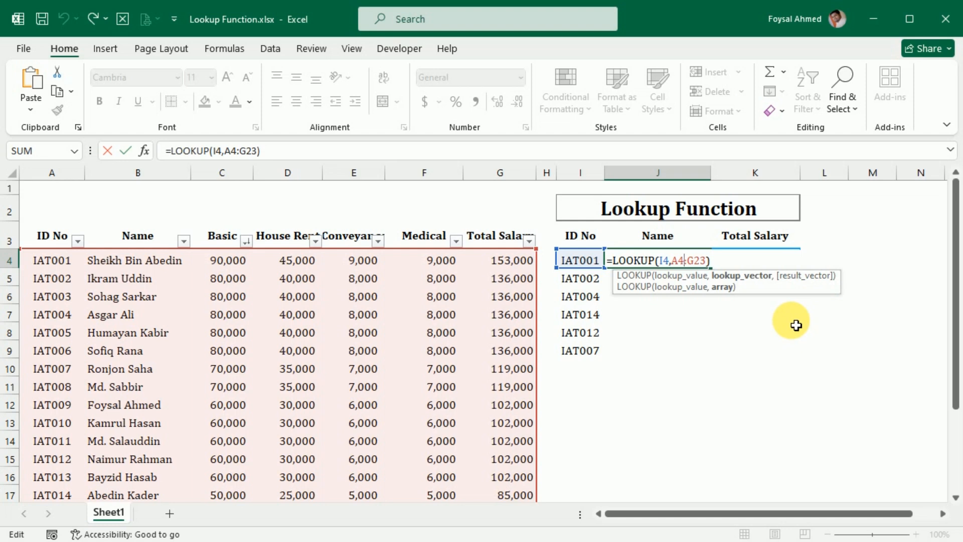
pyautogui.press('Return')
# Clear J4 and start a new LOOKUP formula with I4 as lookup value and $A$4:$A$24 as lookup vector.
pyautogui.press('Up')
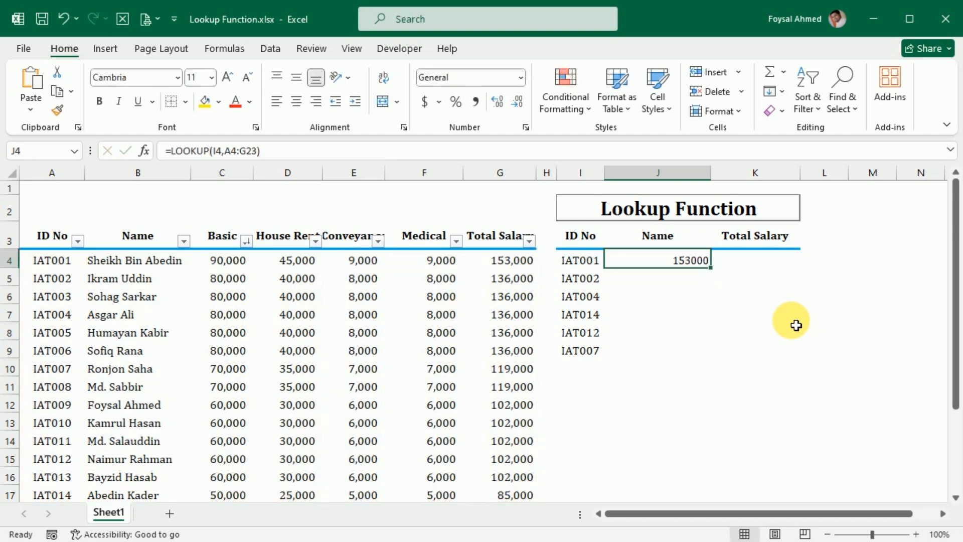
pyautogui.press('Delete')
pyautogui.write('=')
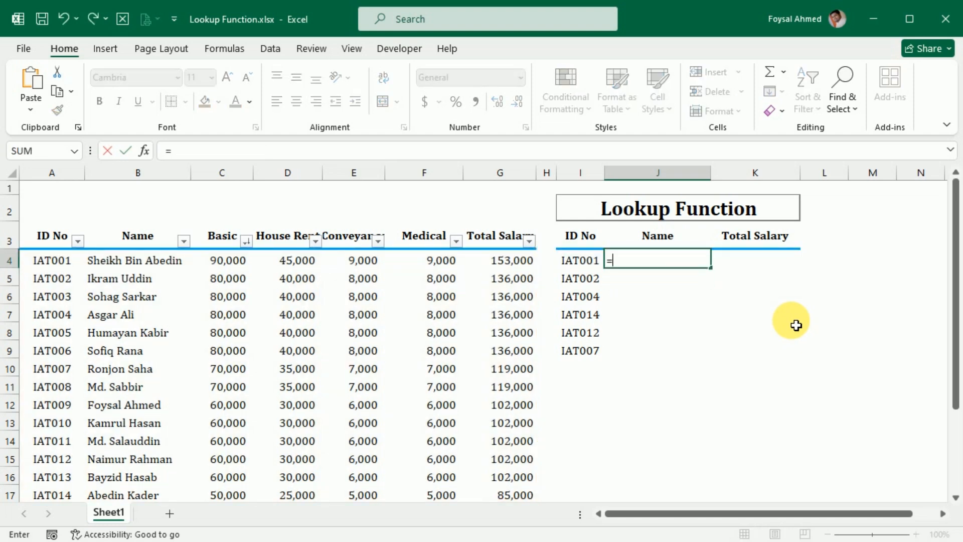
pyautogui.write('look')
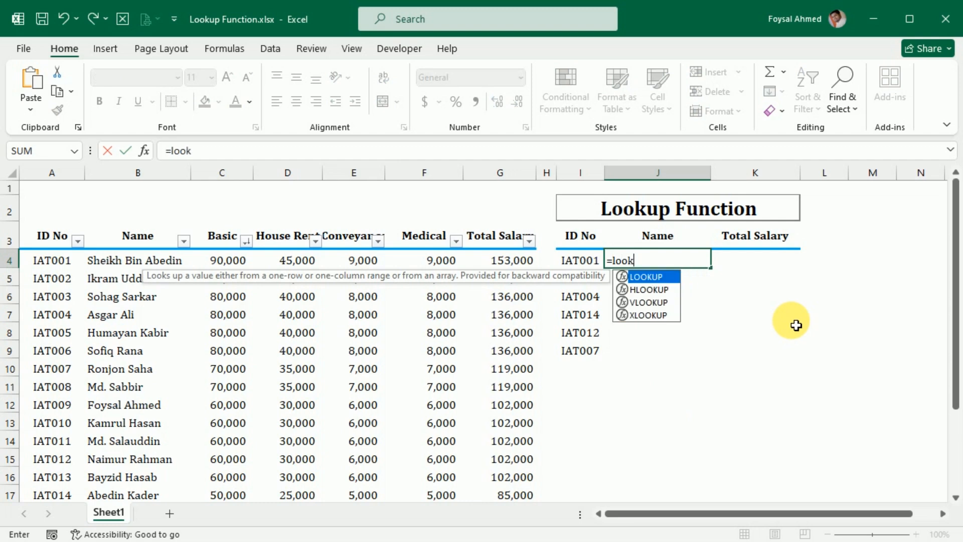
pyautogui.write('u')
pyautogui.press('Tab')
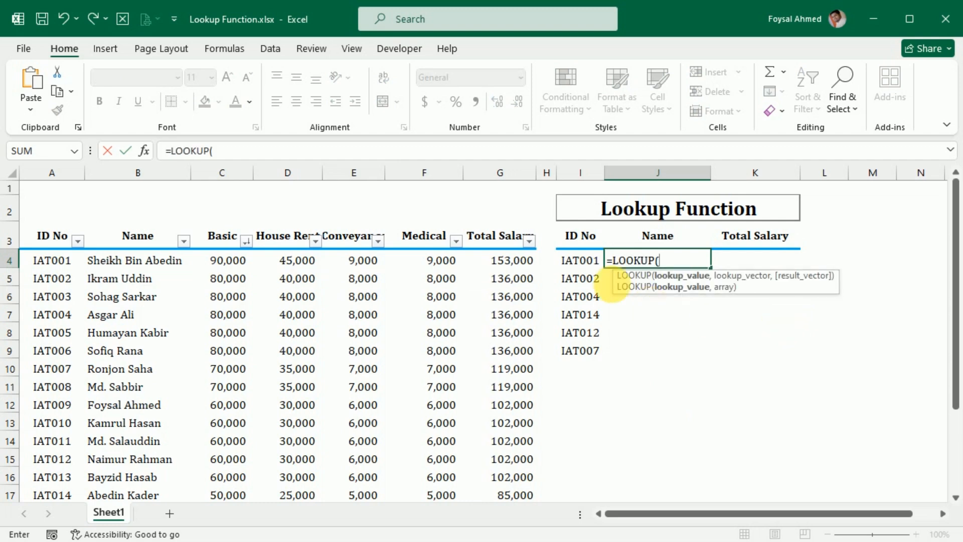
pyautogui.click(588, 261)
pyautogui.write(',')
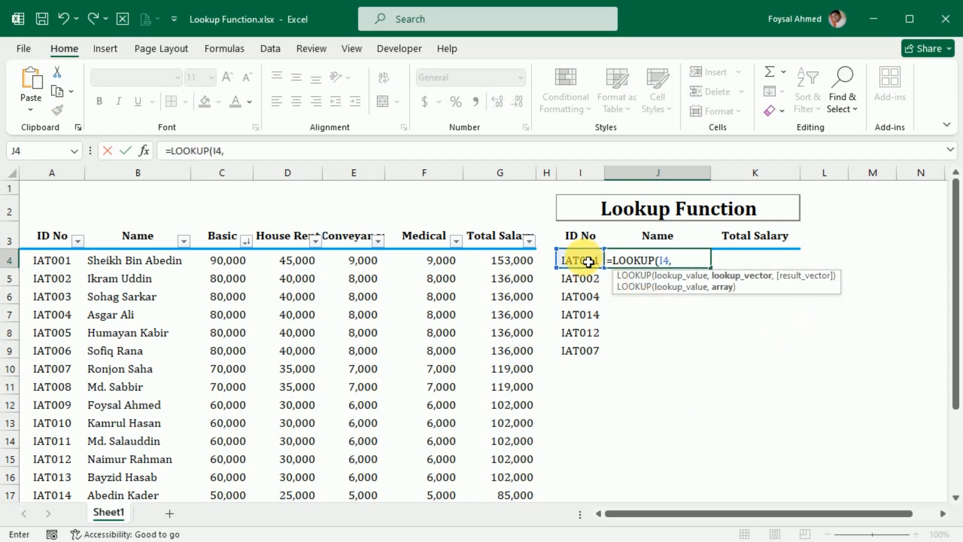
pyautogui.moveTo(55, 261); pyautogui.dragTo(47, 501)
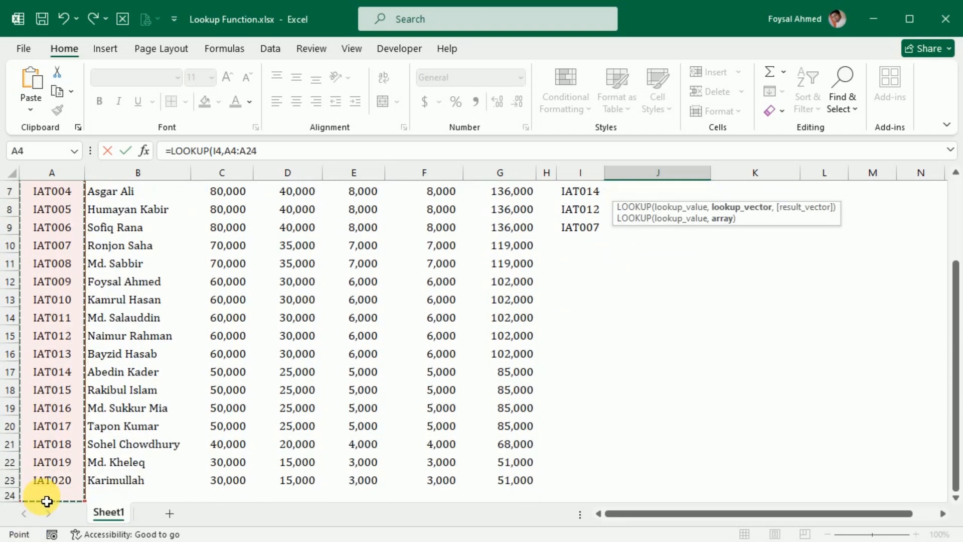
pyautogui.press('F4')
pyautogui.write(',')
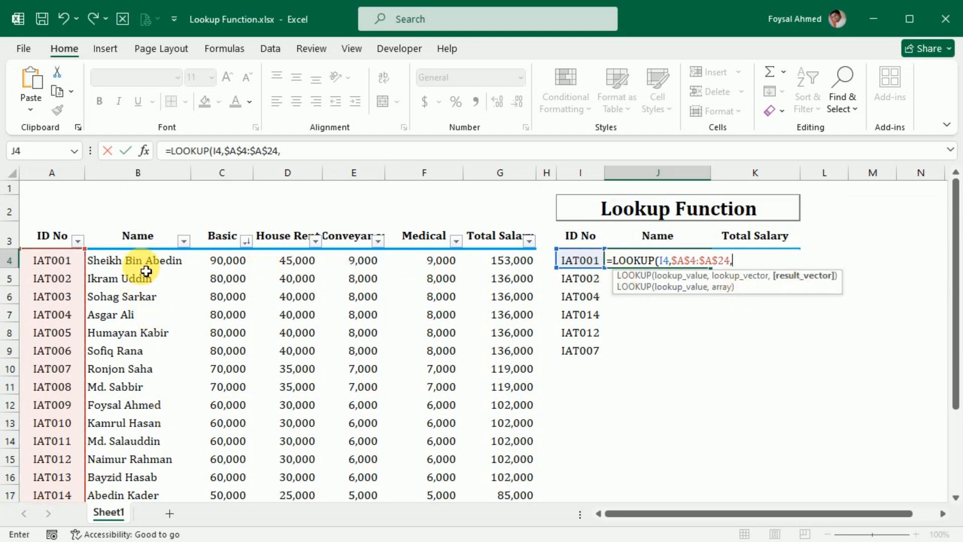
# Complete J4's formula with the absolute name range $B$4:$B$24 as the result vector.
pyautogui.moveTo(142, 260); pyautogui.dragTo(118, 473)
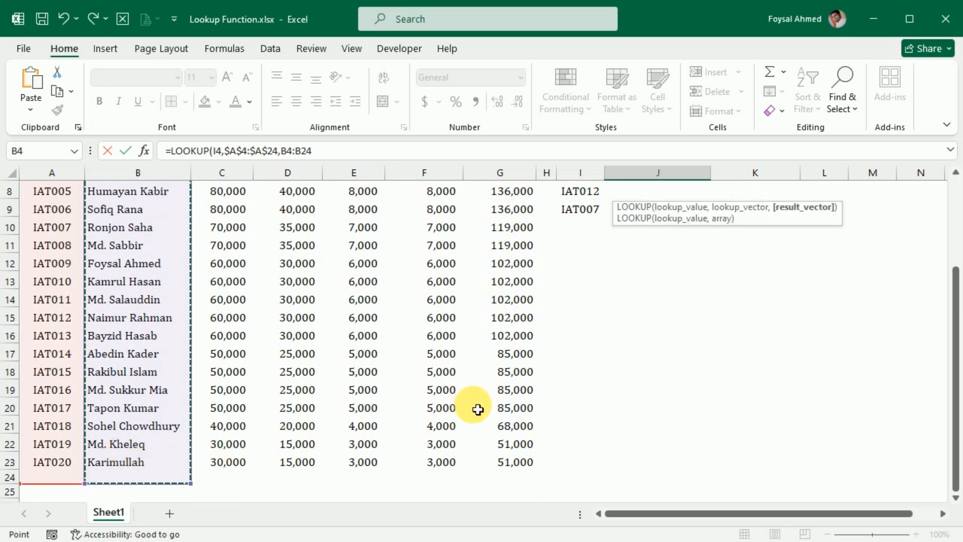
pyautogui.press('F4')
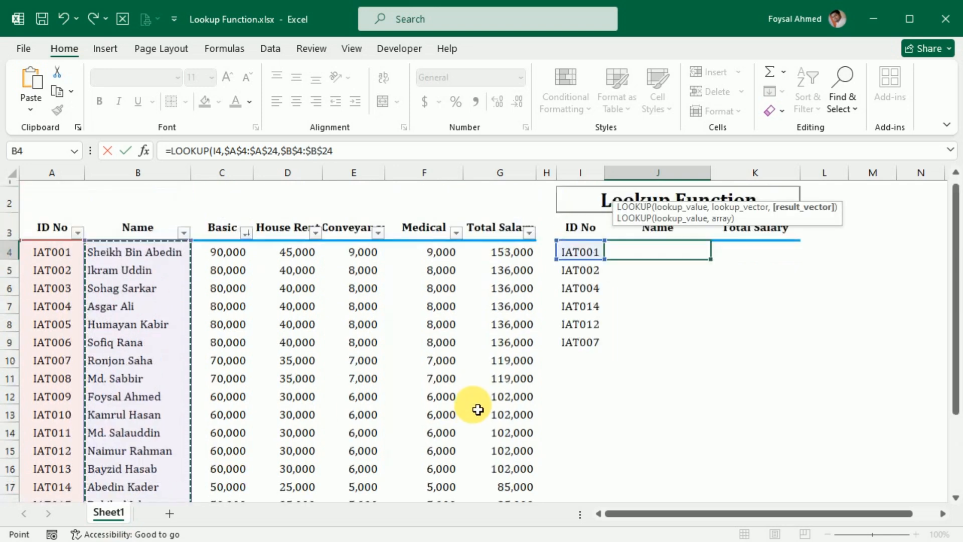
pyautogui.press('Return')
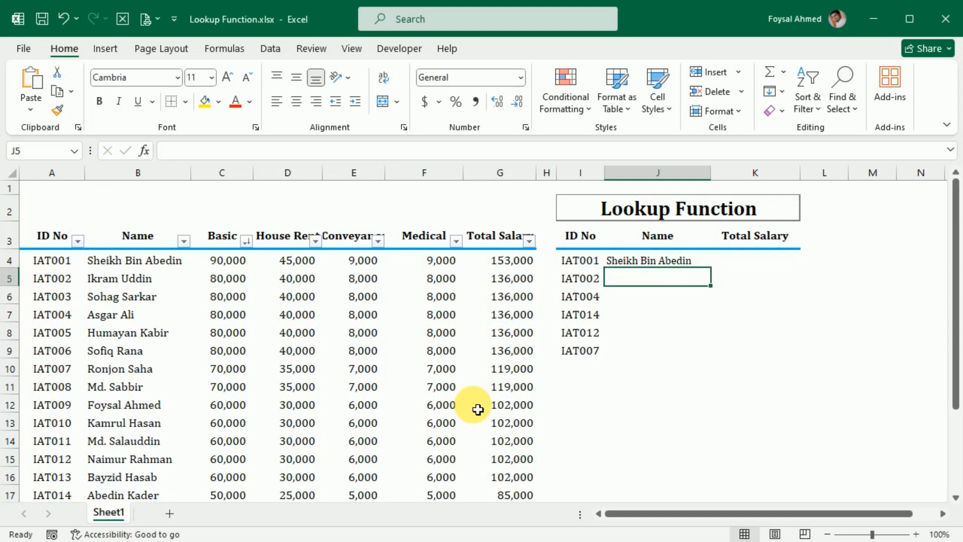
pyautogui.click(672, 261)
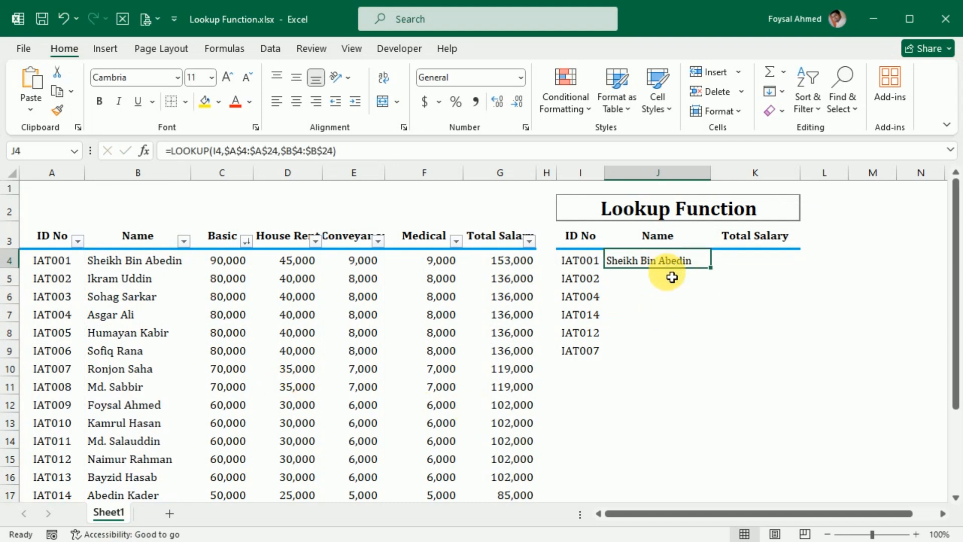
# Enter =LOOKUP(I4,$A$4:$A$23,$G$4:$G$23) in K4 to retrieve the total salary for the ID in I4.
pyautogui.click(759, 264)
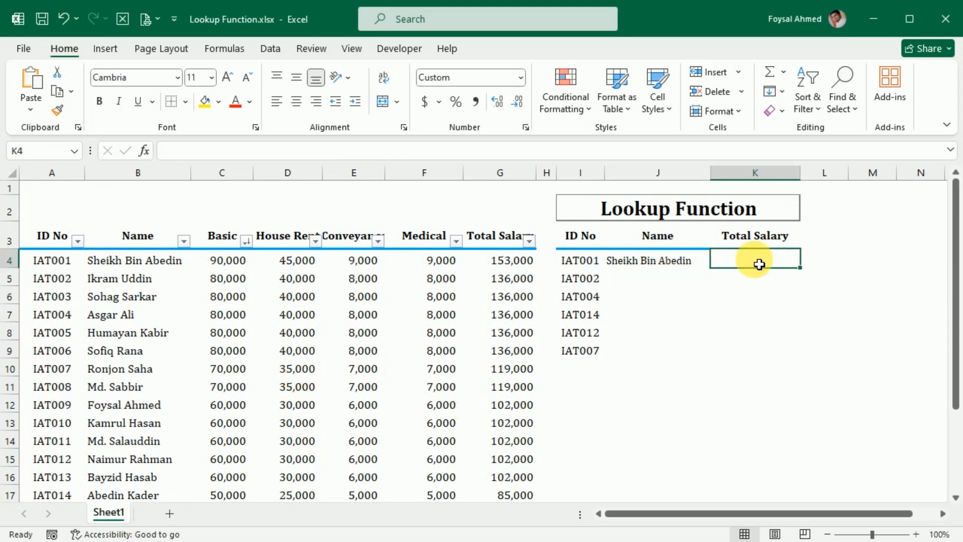
pyautogui.write('=look')
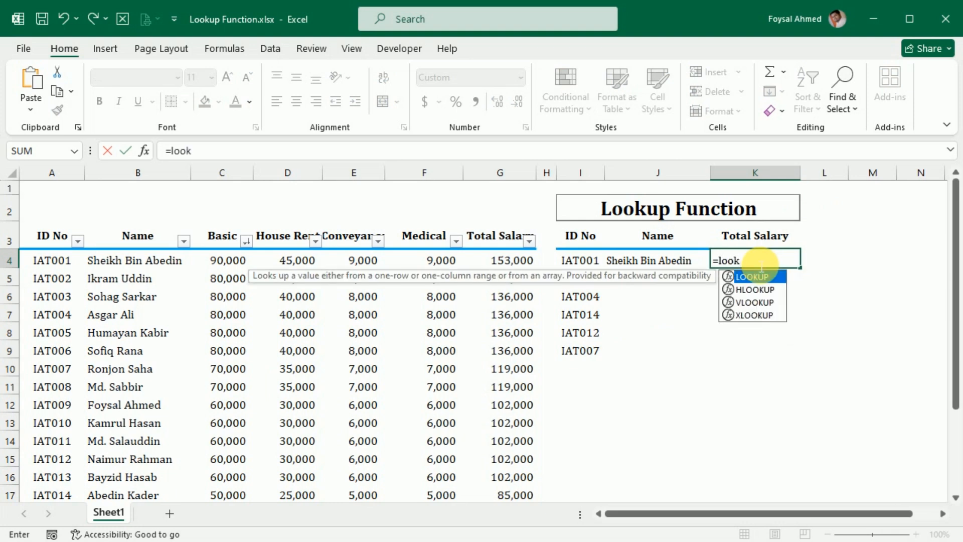
pyautogui.press('Tab')
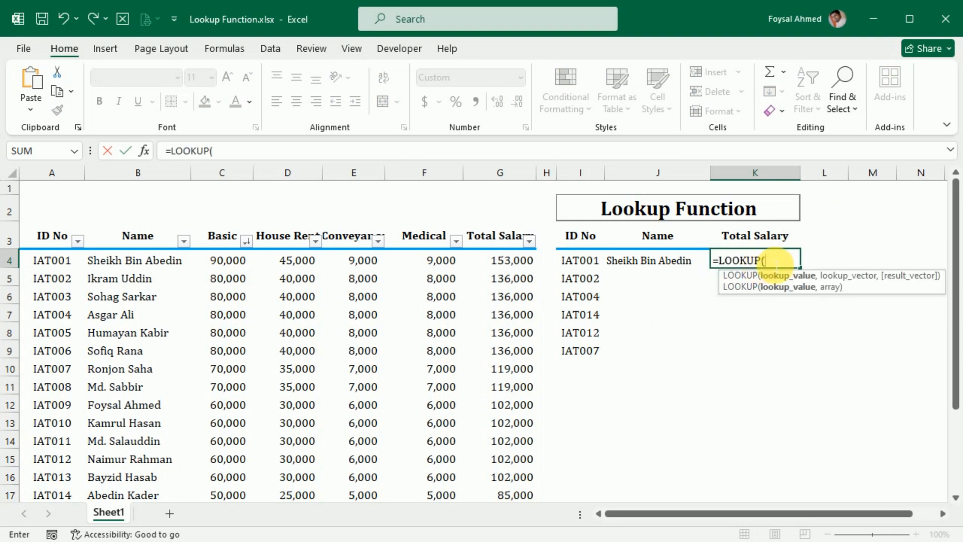
pyautogui.click(575, 264)
pyautogui.write(',')
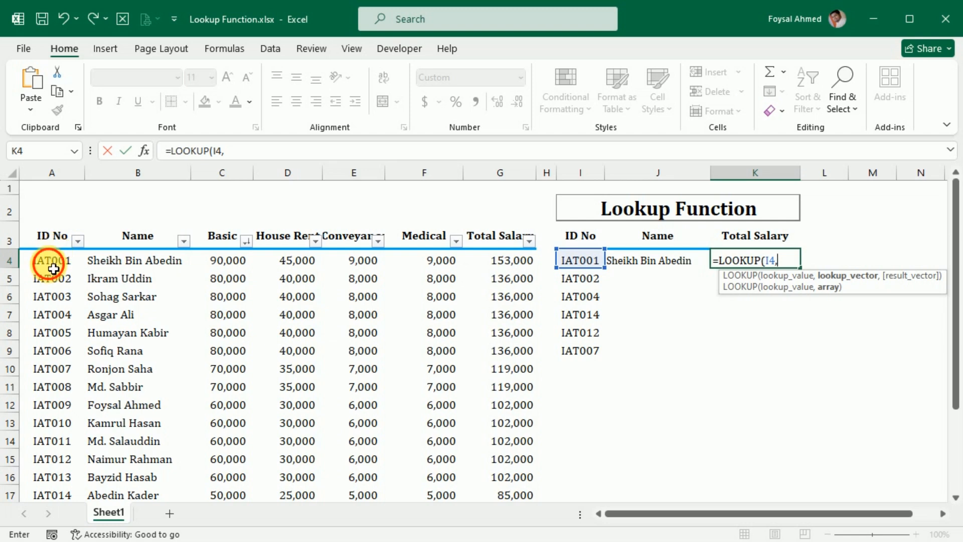
pyautogui.moveTo(48, 260); pyautogui.dragTo(50, 482)
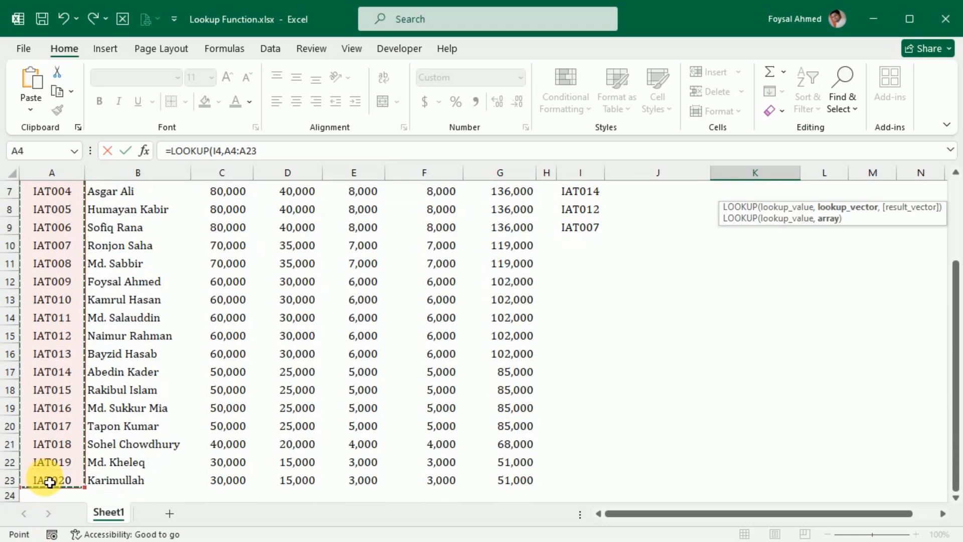
pyautogui.press('F4')
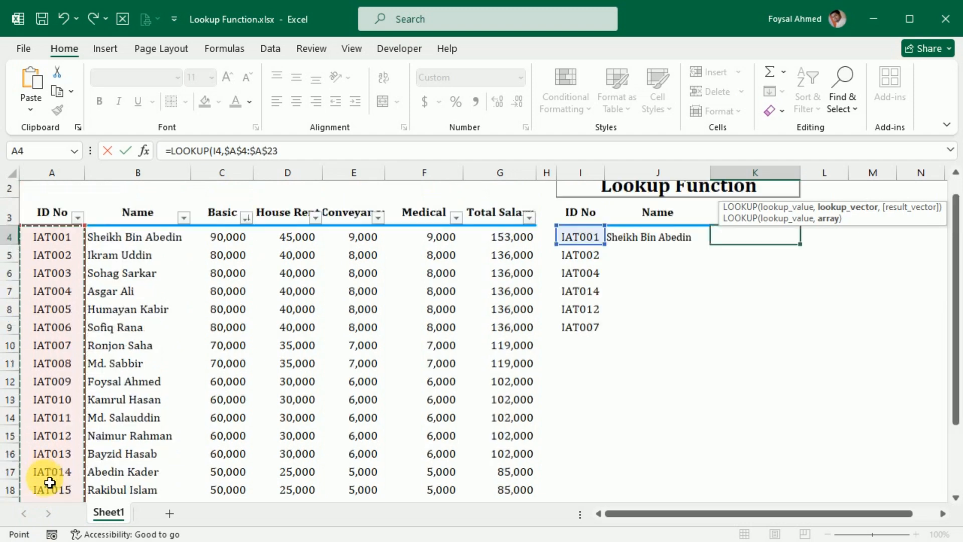
pyautogui.write(',')
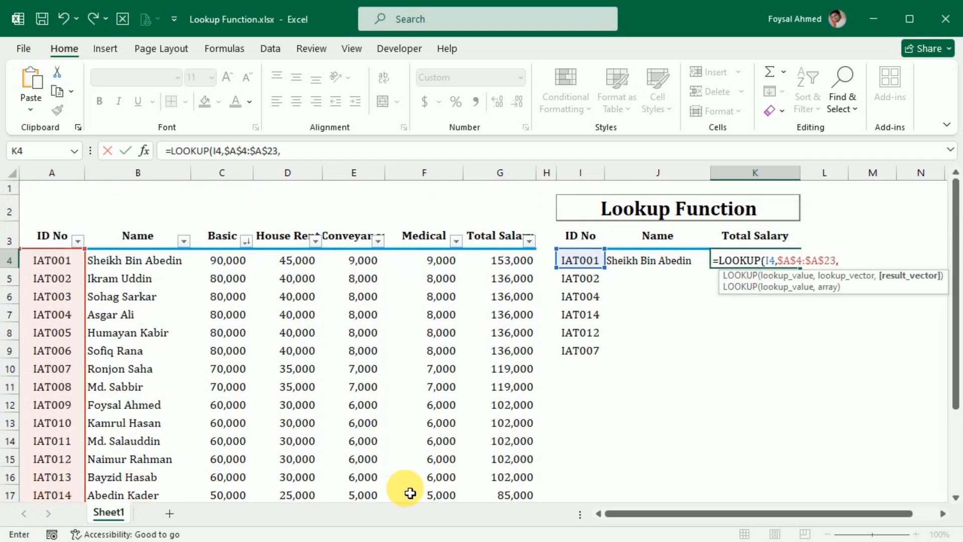
pyautogui.moveTo(524, 266); pyautogui.dragTo(503, 461)
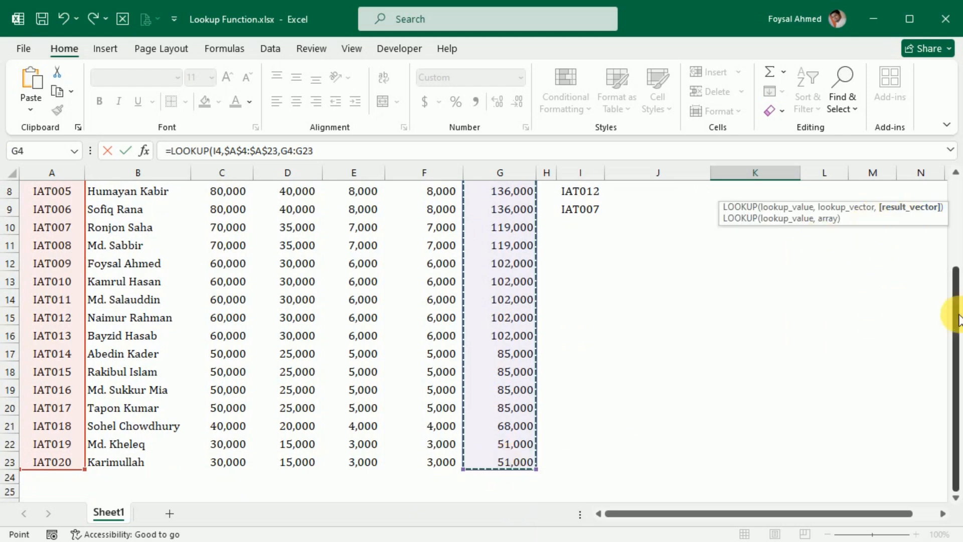
pyautogui.moveTo(952, 311); pyautogui.dragTo(947, 188)
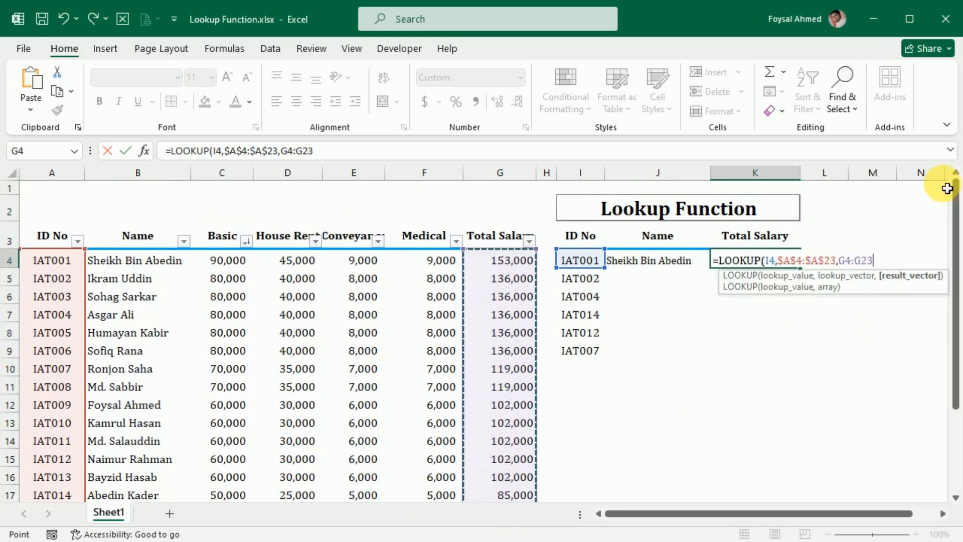
pyautogui.press('F4')
pyautogui.press('Return')
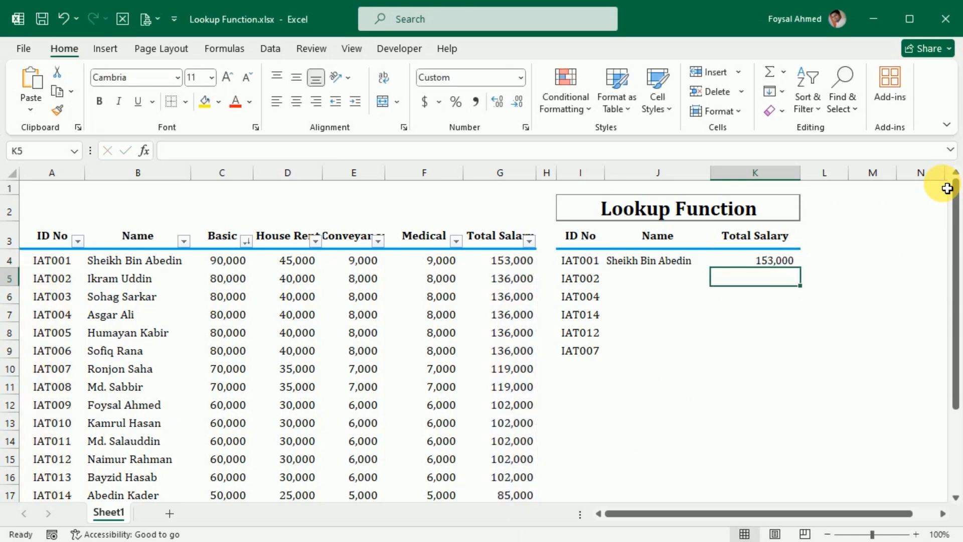
# Fill the LOOKUP formulas from J4:K4 down through row 9 and check the ID and total salary in row 6.
pyautogui.moveTo(665, 267); pyautogui.dragTo(776, 351)
pyautogui.hotkey('ctrl', 'd')
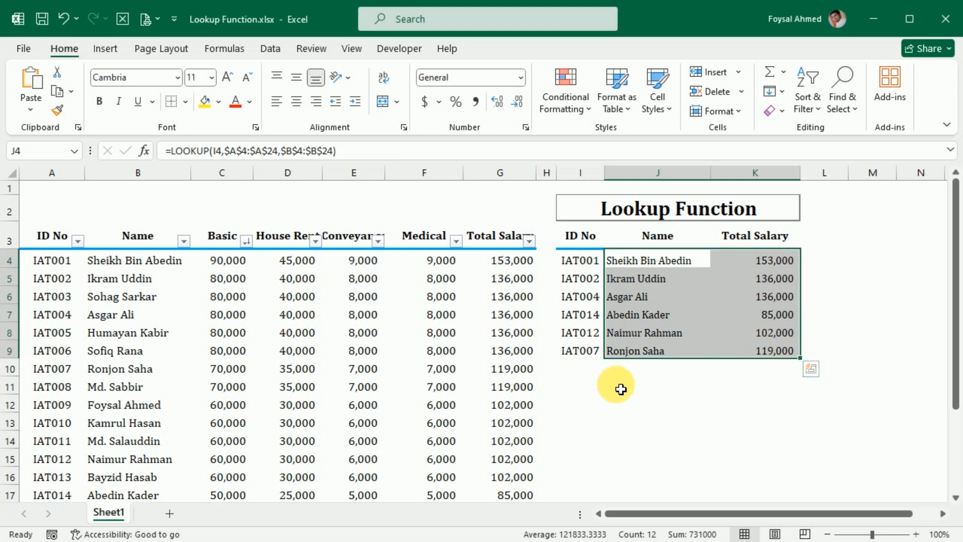
pyautogui.click(585, 301)
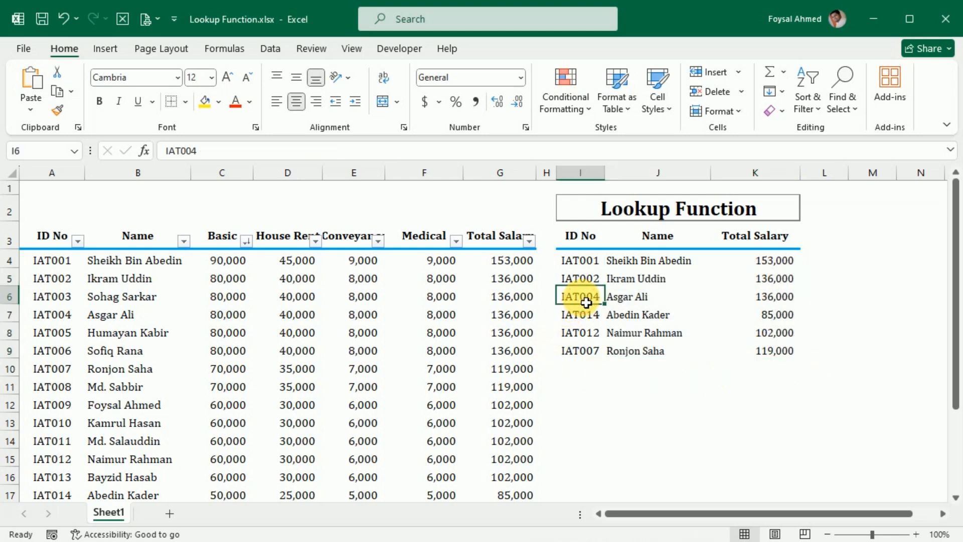
pyautogui.click(770, 300)
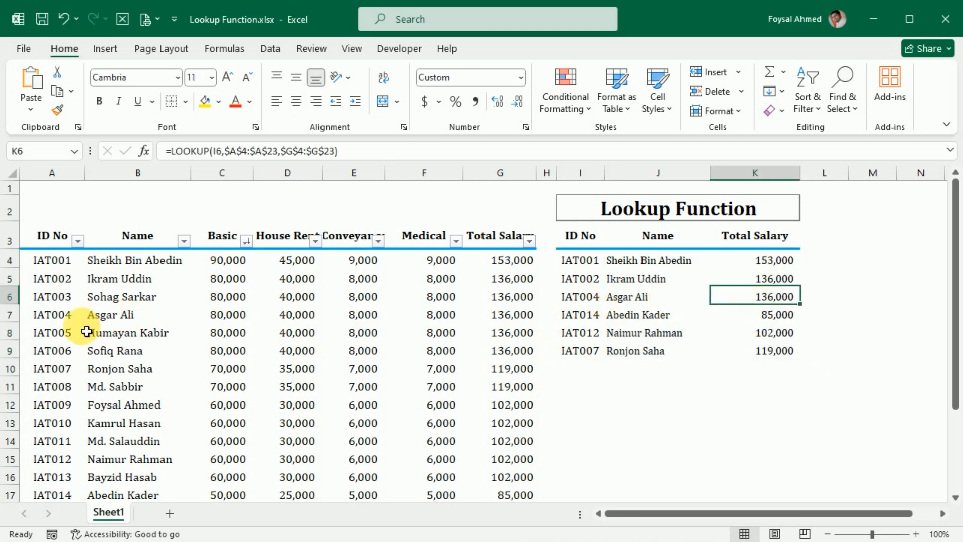
# Highlight source rows A7:G7 and A15:G15 in yellow as the matches for the IDs in I6 and I8.
pyautogui.moveTo(65, 316); pyautogui.dragTo(510, 315)
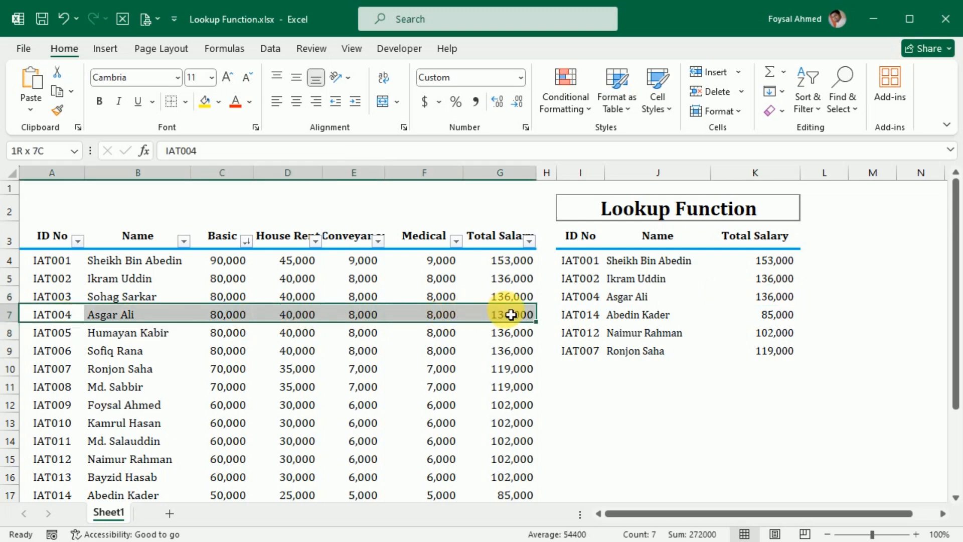
pyautogui.click(204, 101)
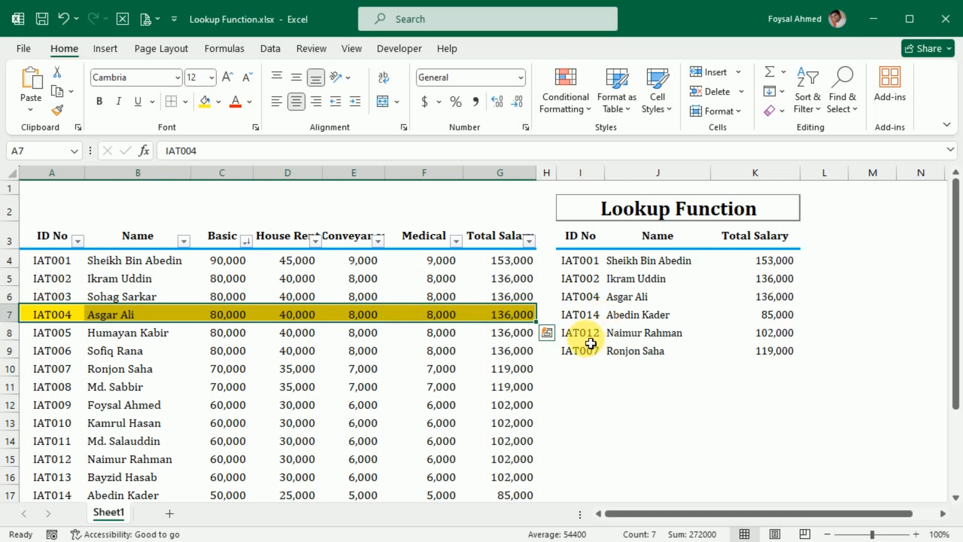
pyautogui.moveTo(583, 337); pyautogui.dragTo(751, 338)
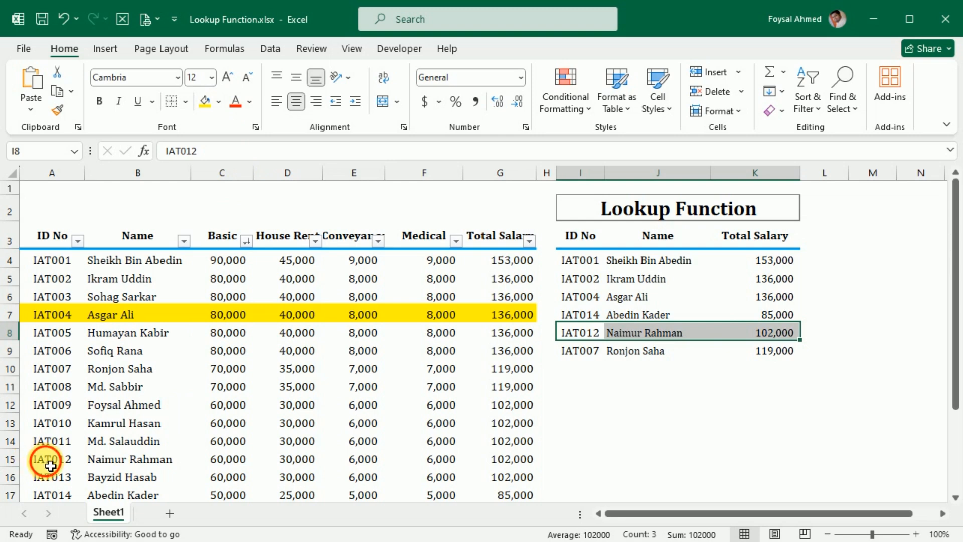
pyautogui.moveTo(37, 464); pyautogui.dragTo(486, 460)
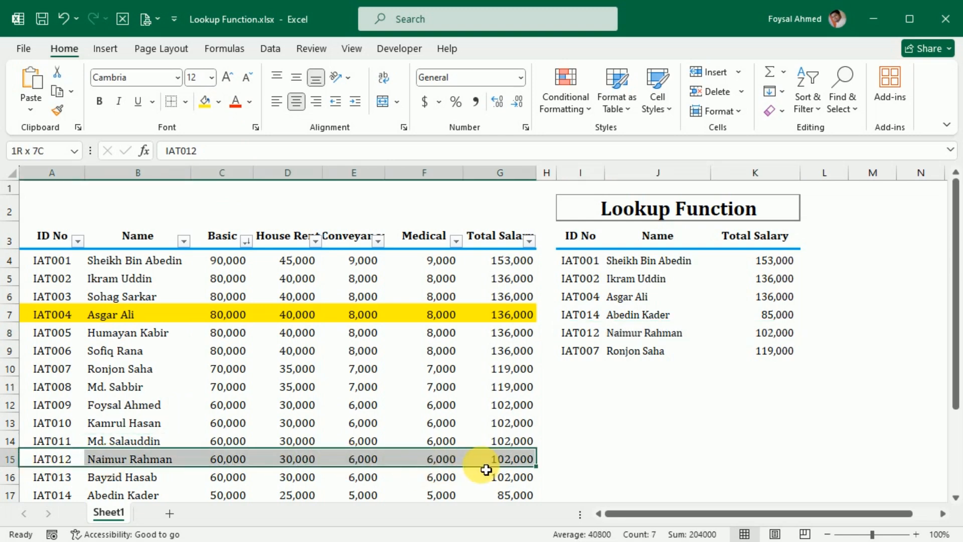
pyautogui.click(211, 103)
pyautogui.click(672, 428)
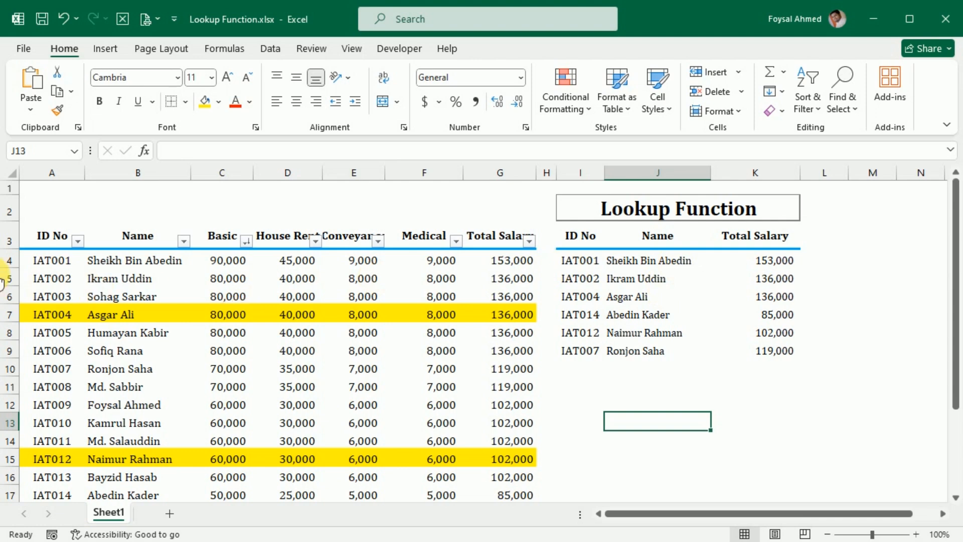
# Move the ID No column from the start of the salary table to between the Conveyance and Medical columns.
pyautogui.click(72, 181)
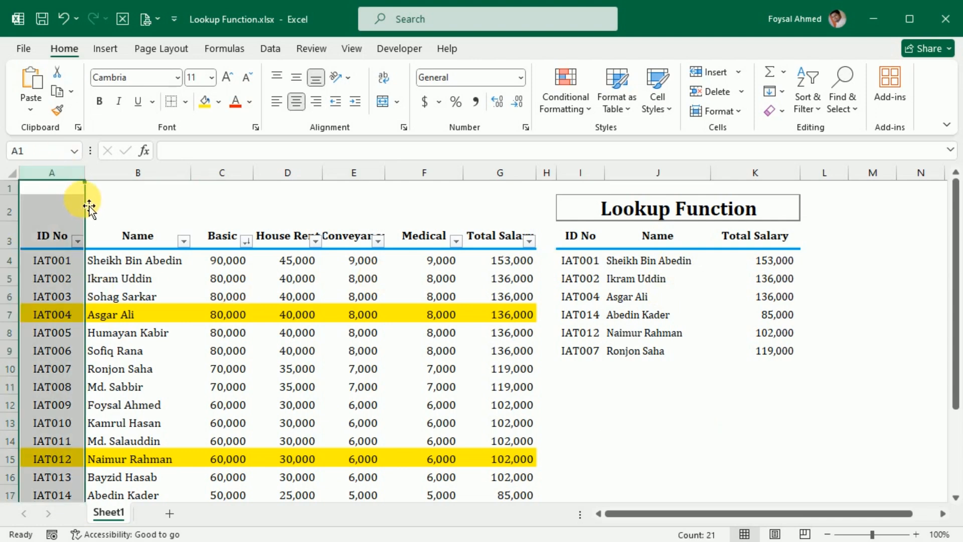
pyautogui.moveTo(92, 205); pyautogui.dragTo(393, 224)
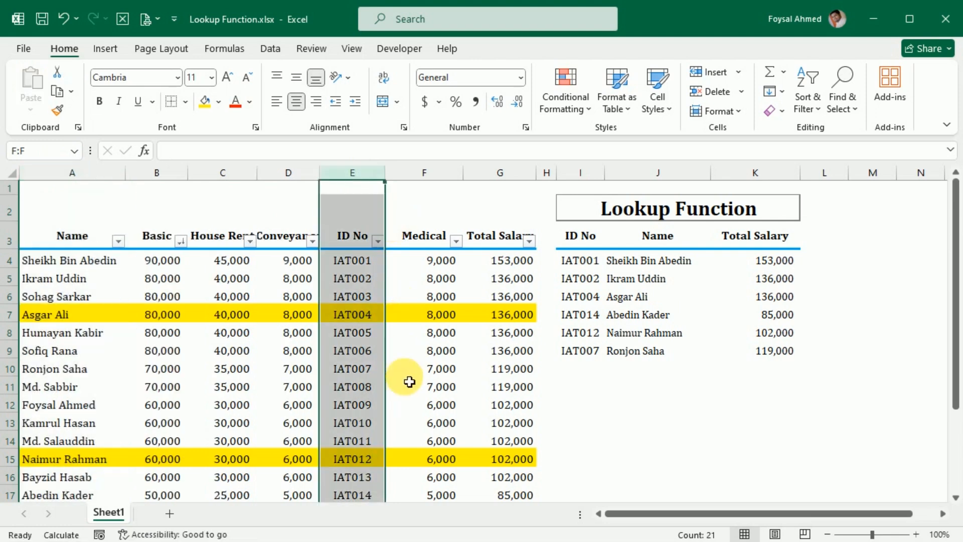
pyautogui.click(409, 381)
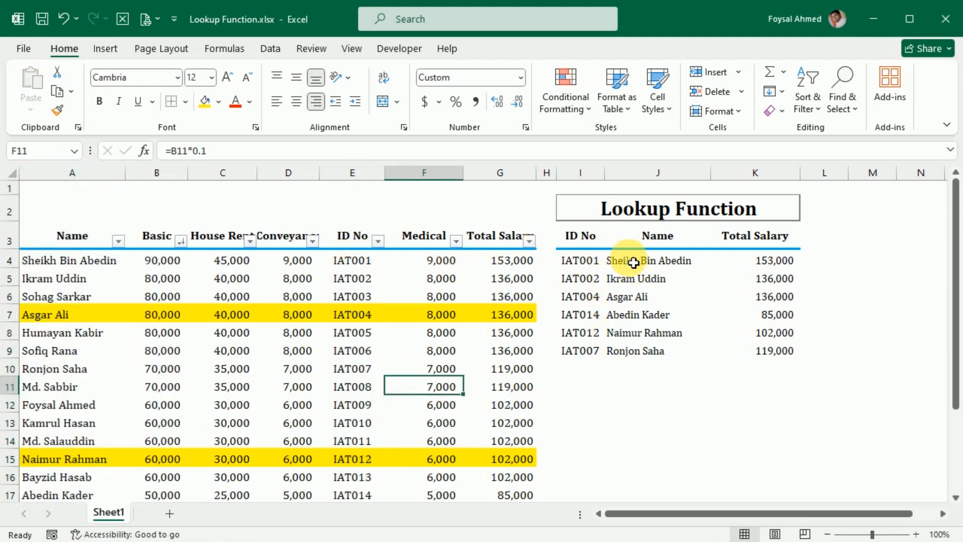
# Examine the lookup vector and result vector references in J4's LOOKUP formula, leaving the formula as it is.
pyautogui.doubleClick(680, 262)
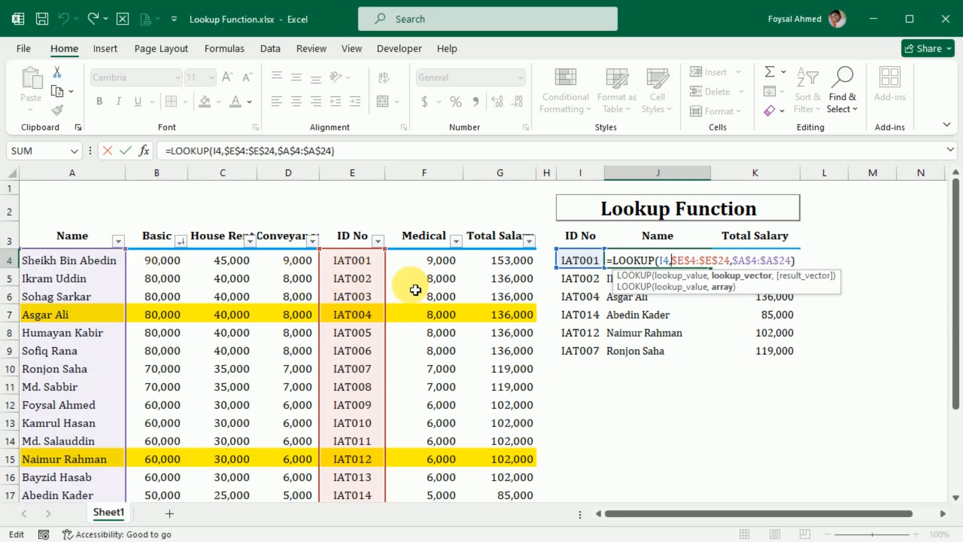
pyautogui.press('Return')
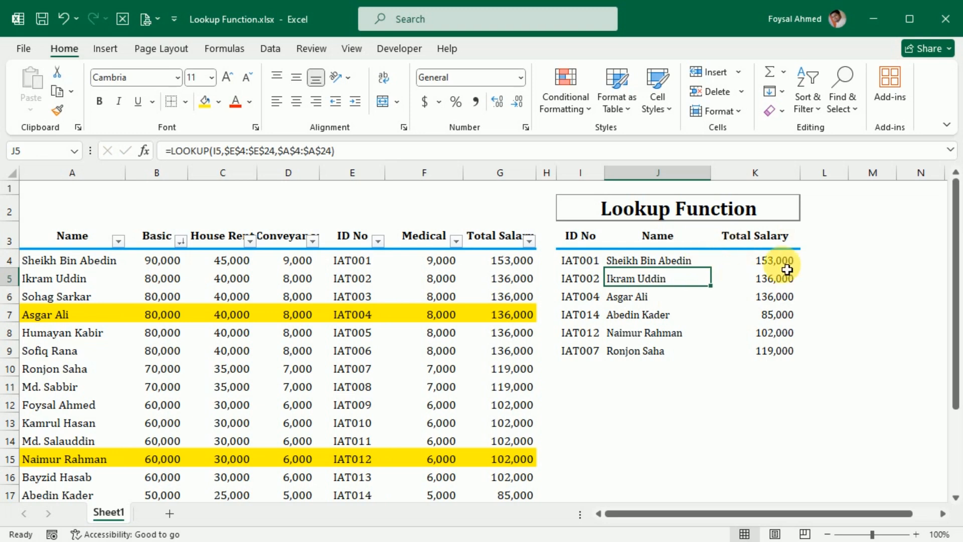
pyautogui.doubleClick(663, 260)
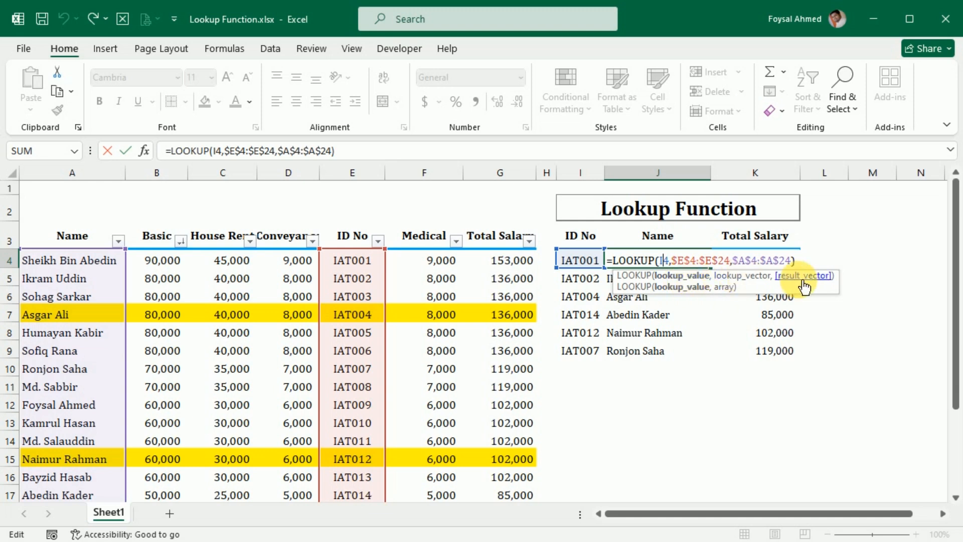
pyautogui.press('Return')
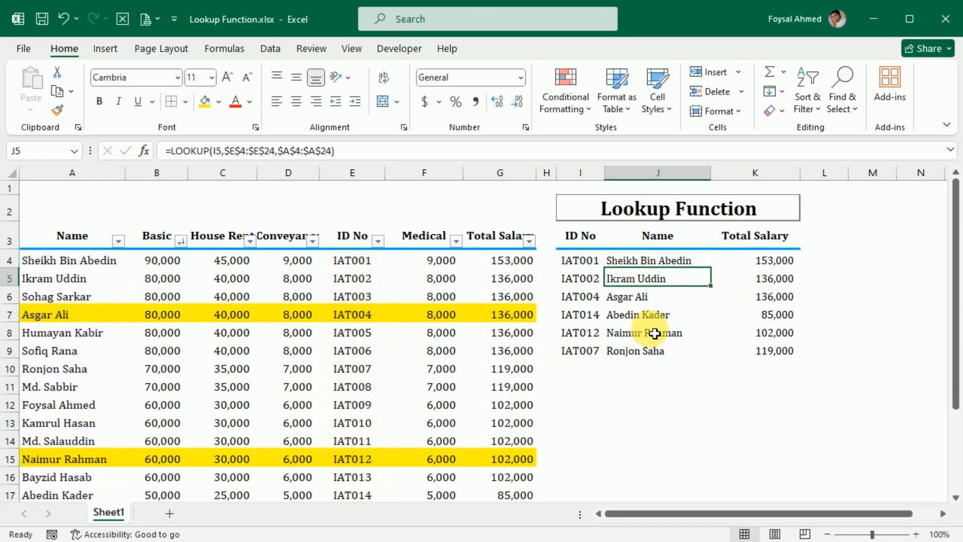